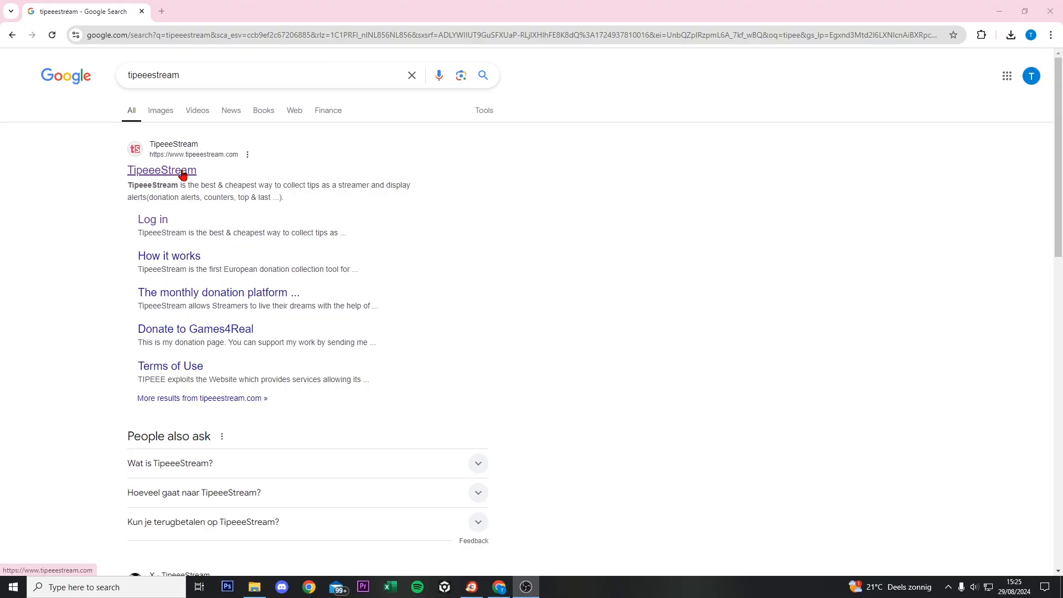
- Open the TipeeeStream site from the search results and go to its DASHBOARD
{"action": "left_click", "coordinate": [182, 171]}
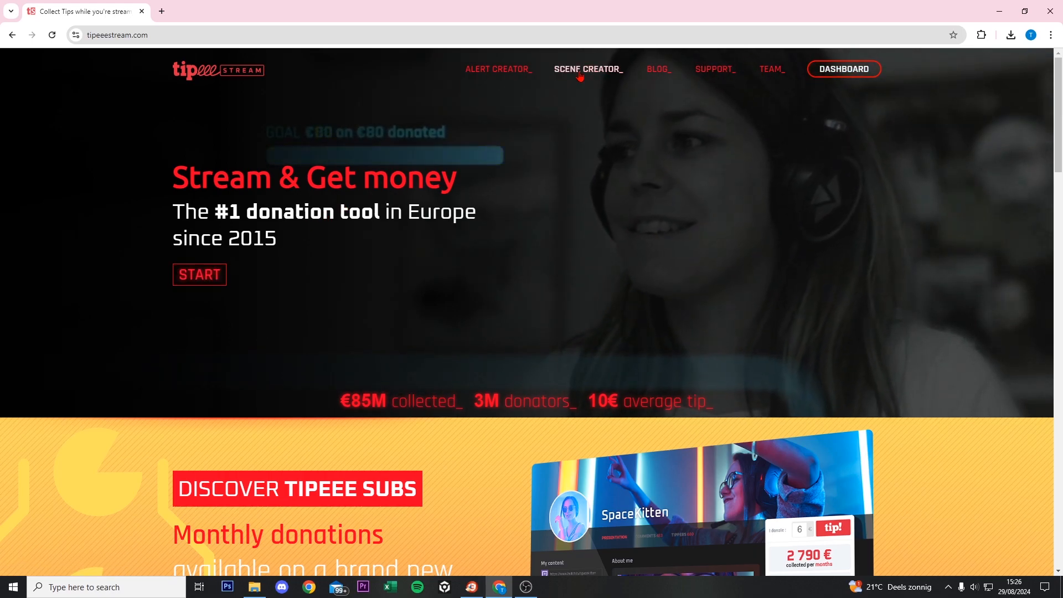
{"action": "left_click", "coordinate": [832, 75]}
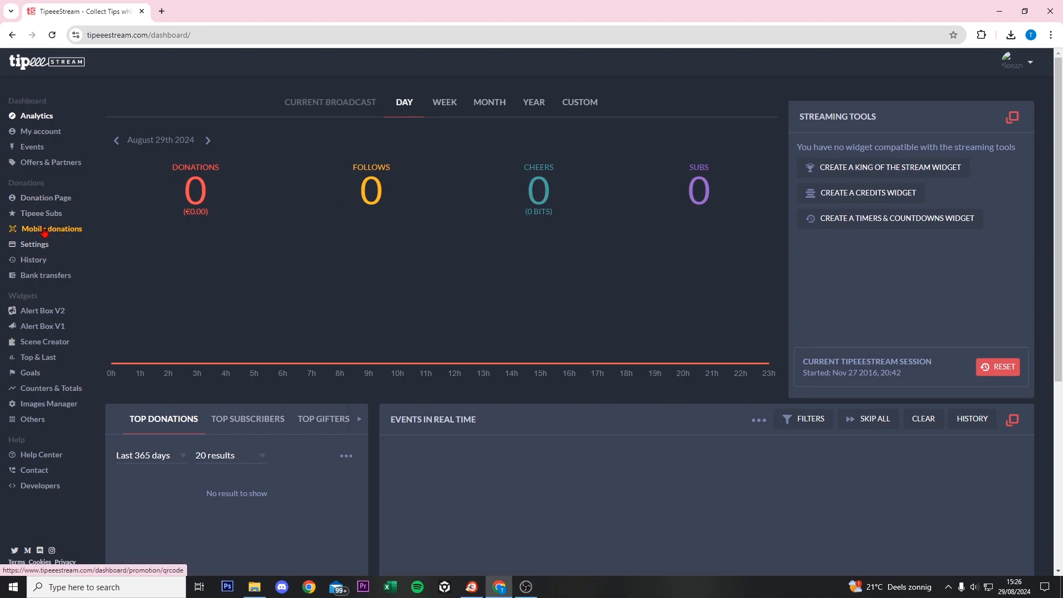
- In Alert Box V2, create a box covering Donations and Twitch Subscriptions
{"action": "left_click", "coordinate": [52, 314]}
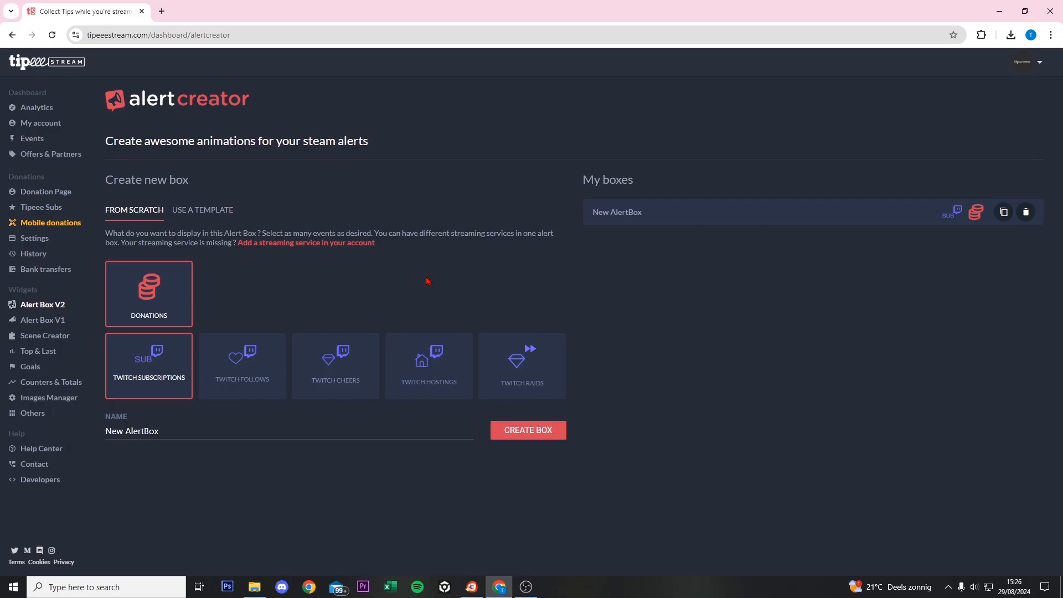
{"action": "left_click", "coordinate": [547, 434]}
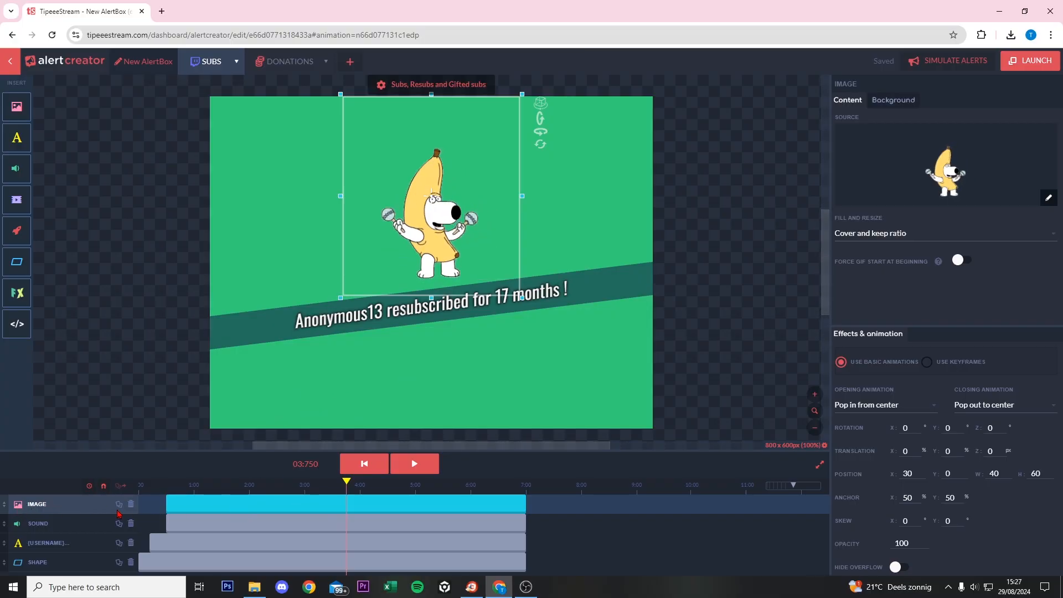
- Swap the banana image for the animated energy-beam fighter sprite and move it up on the canvas
{"action": "left_click", "coordinate": [1048, 198]}
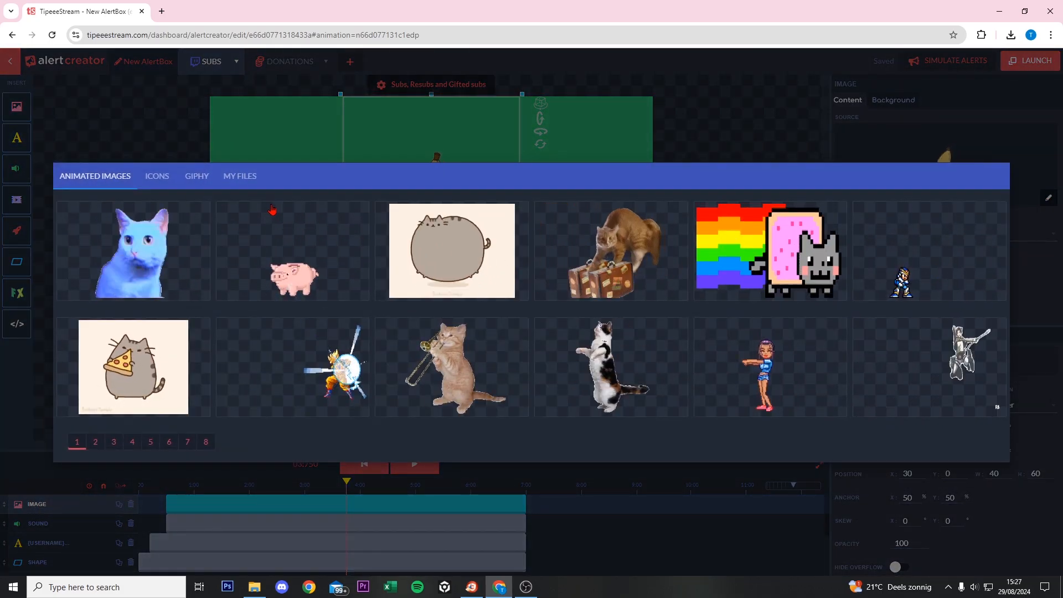
{"action": "left_click", "coordinate": [236, 177]}
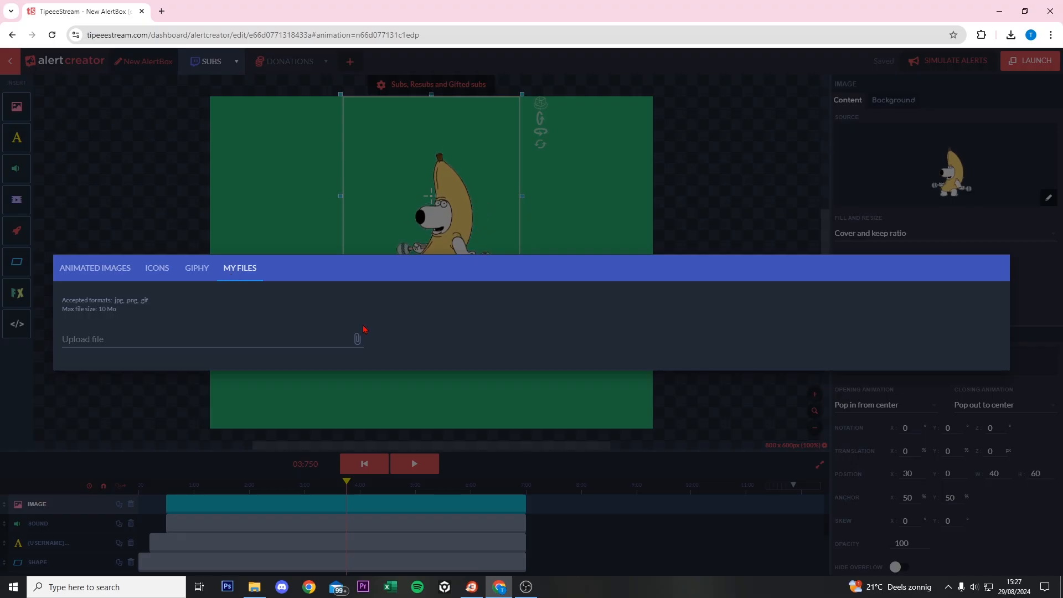
{"action": "left_click", "coordinate": [89, 268]}
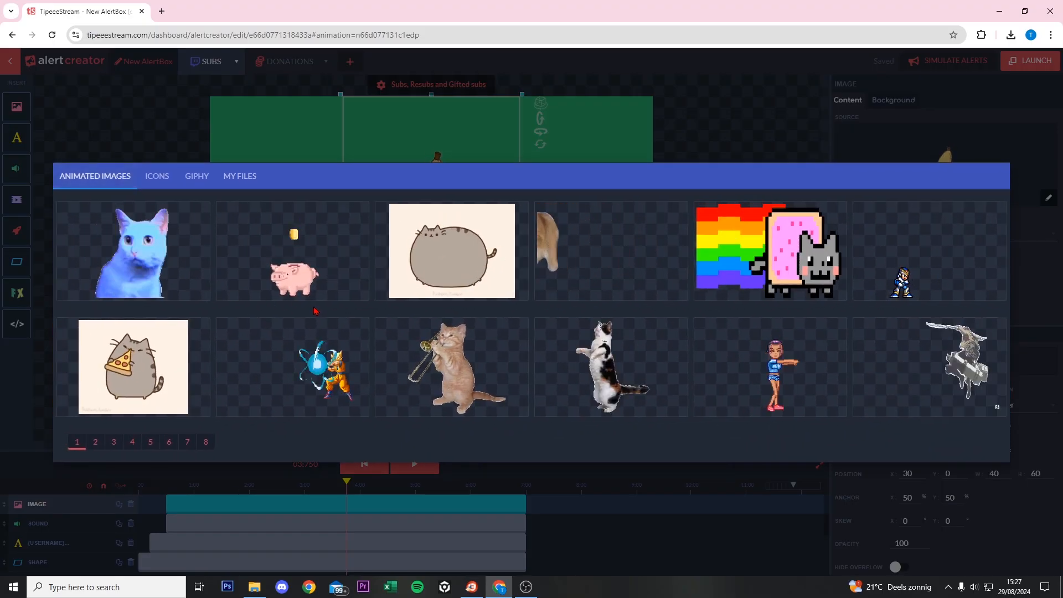
{"action": "left_click", "coordinate": [343, 345]}
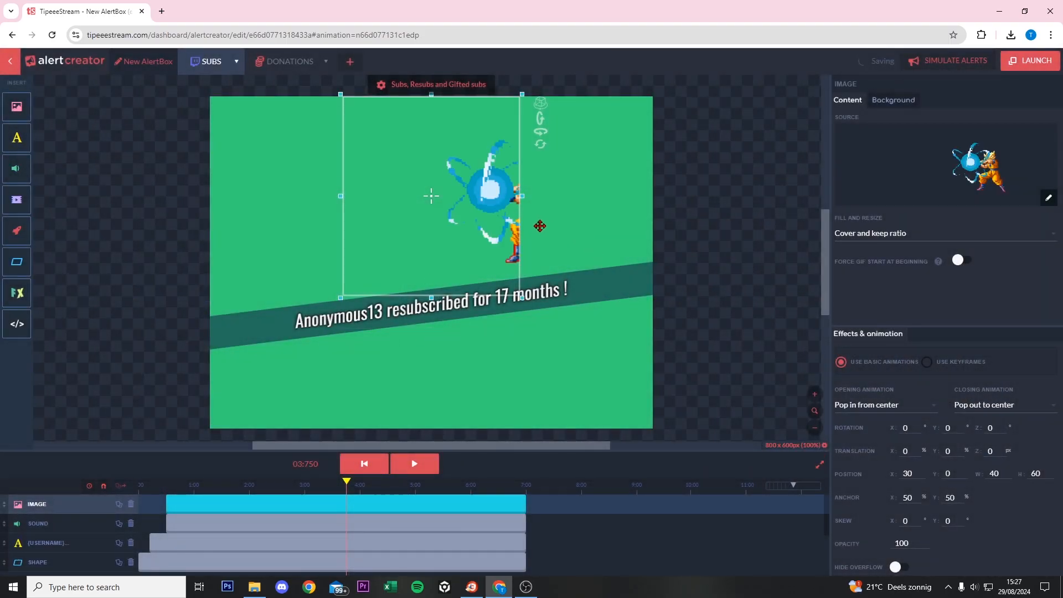
{"action": "left_click_drag", "start_coordinate": [489, 196], "coordinate": [490, 195]}
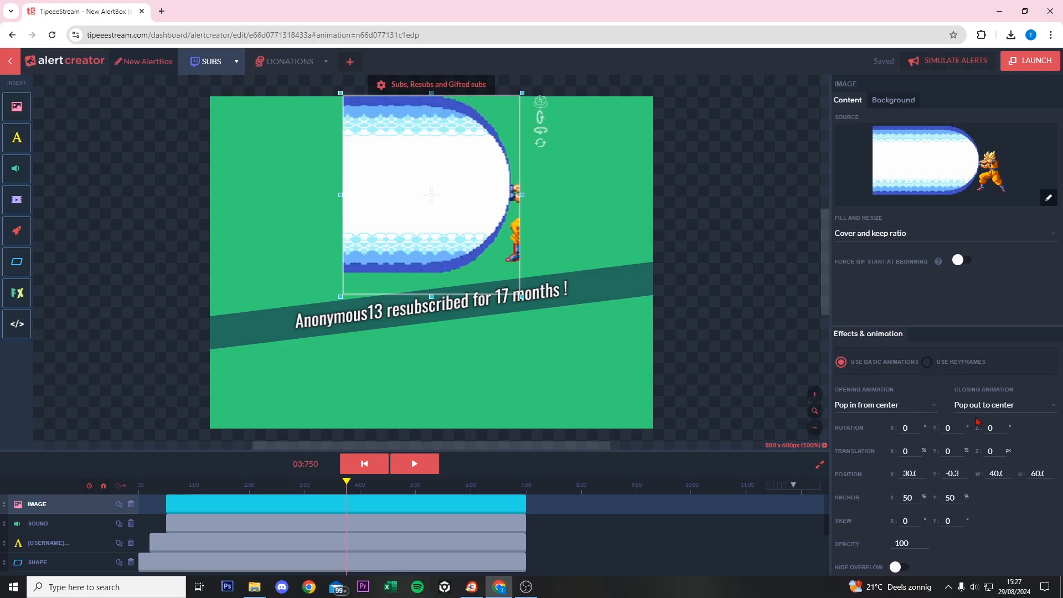
{"action": "mouse_move", "coordinate": [461, 194]}
{"action": "left_mouse_down"}
{"action": "mouse_move", "coordinate": [443, 205]}
{"action": "mouse_move", "coordinate": [479, 177]}
{"action": "mouse_move", "coordinate": [492, 301]}
{"action": "mouse_move", "coordinate": [422, 222]}
{"action": "mouse_move", "coordinate": [517, 184]}
{"action": "mouse_move", "coordinate": [460, 216]}
{"action": "mouse_move", "coordinate": [468, 175]}
{"action": "left_mouse_up"}
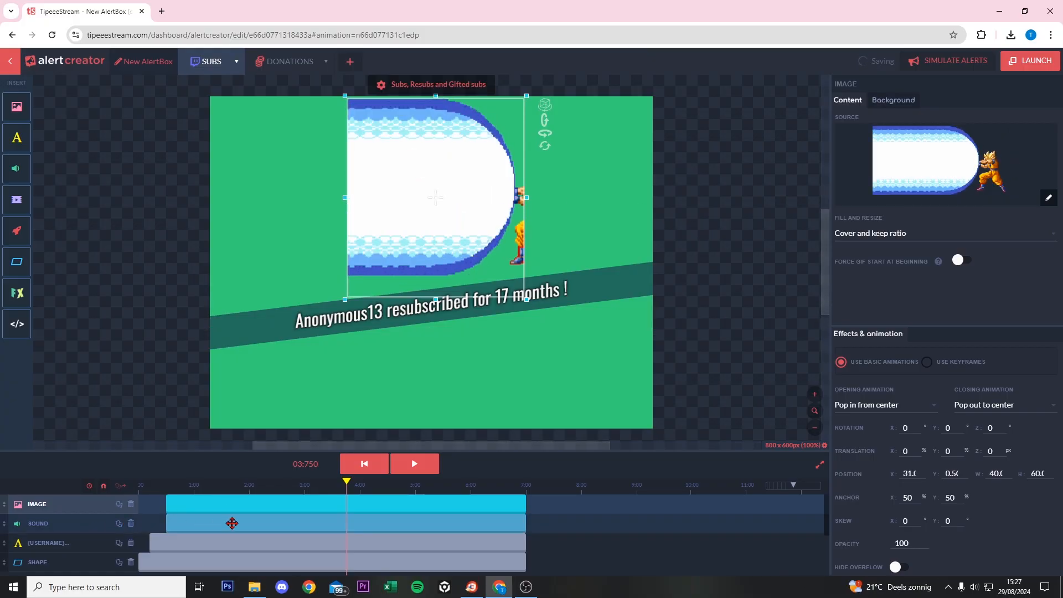
- Replace the DING.MP3 sound with ES_Follow U - STRLGHT.mp3 uploaded from the Downloads folder
{"action": "left_click", "coordinate": [231, 523]}
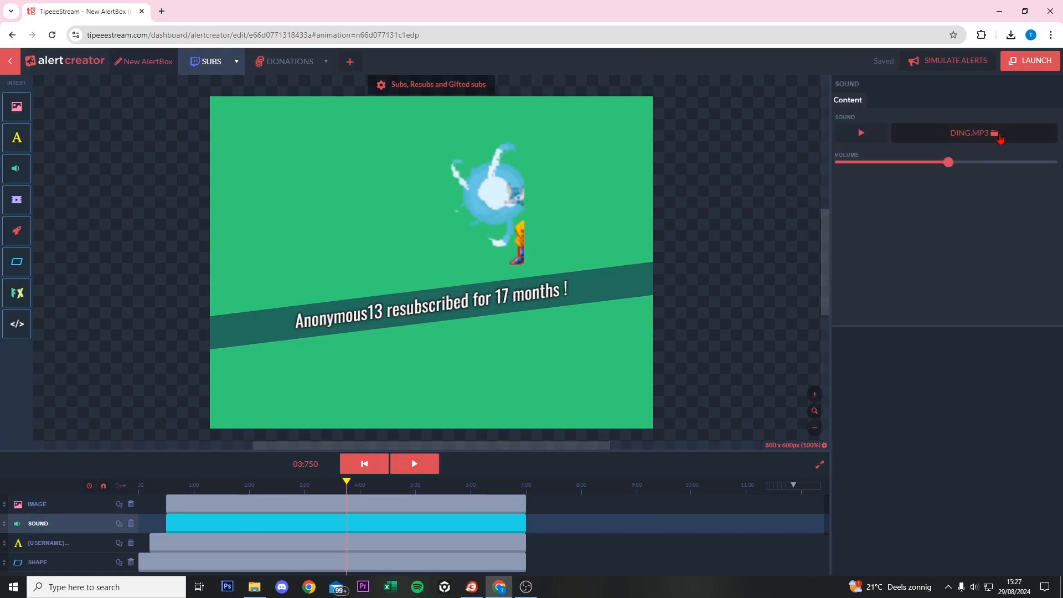
{"action": "left_click", "coordinate": [869, 136]}
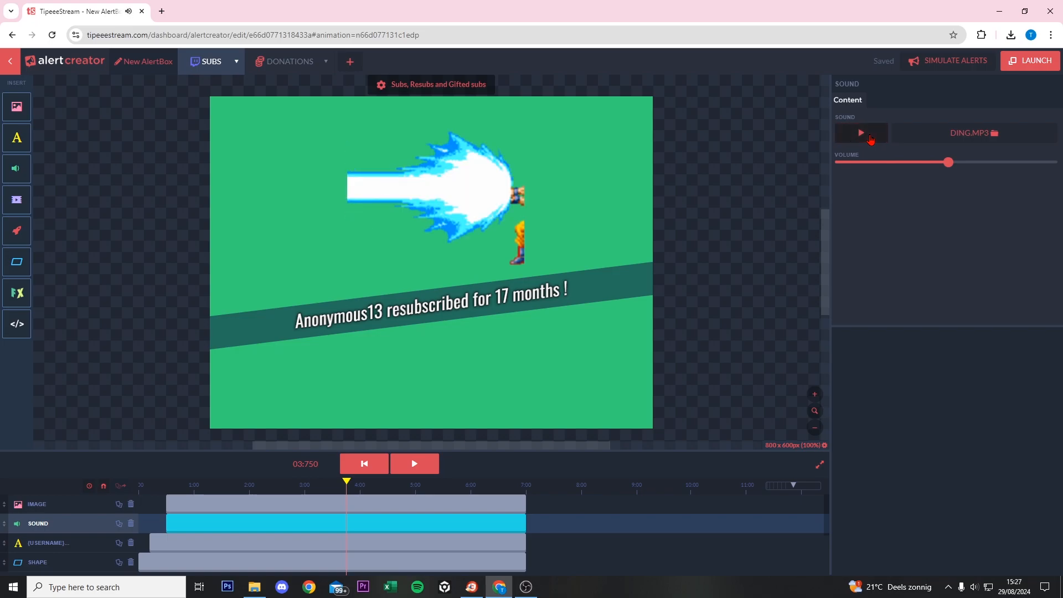
{"action": "left_click", "coordinate": [989, 132]}
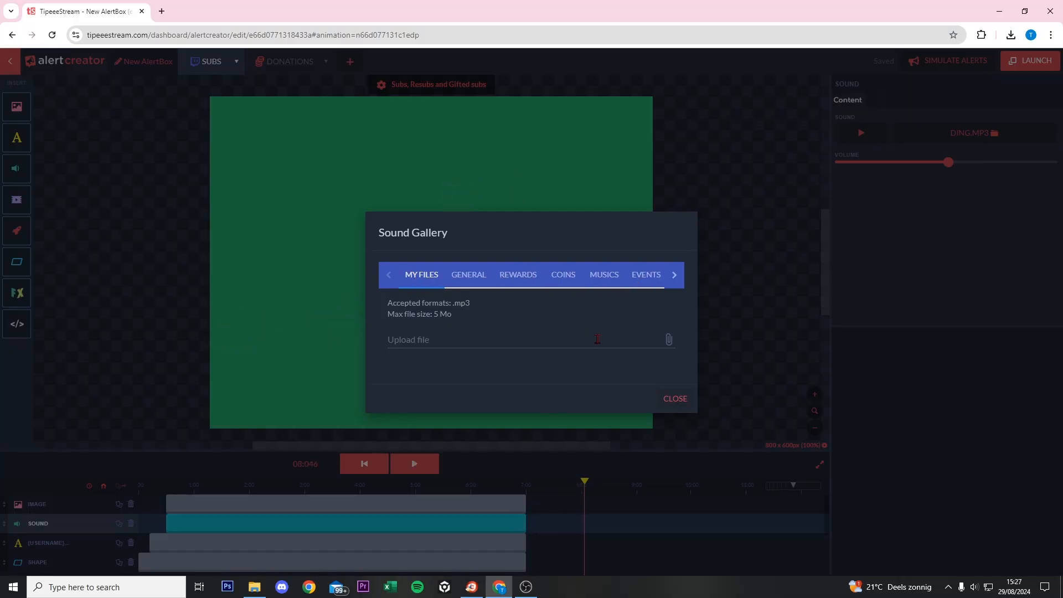
{"action": "left_click", "coordinate": [668, 344]}
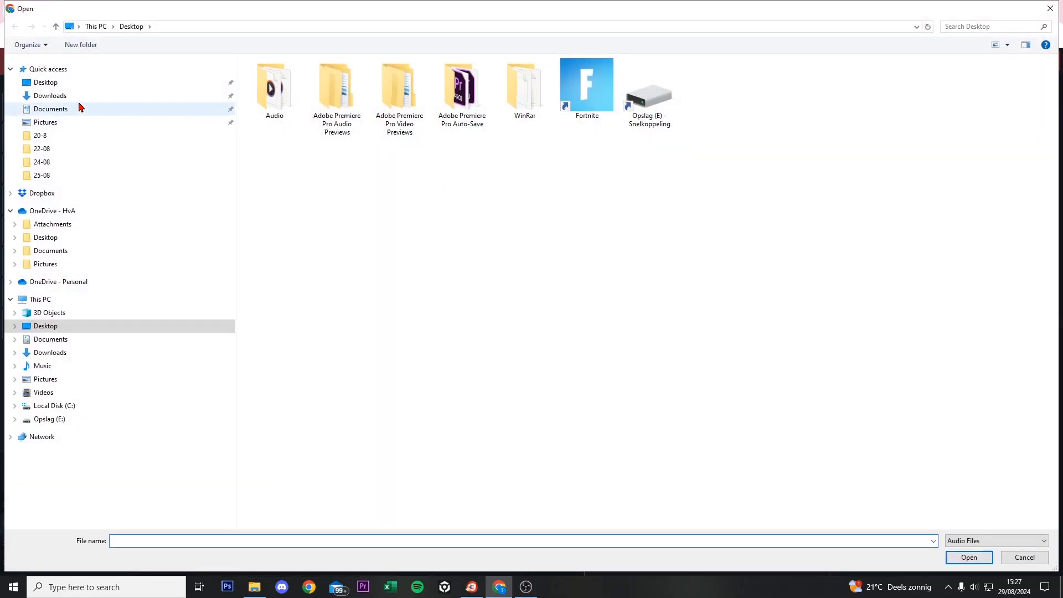
{"action": "left_click", "coordinate": [78, 97]}
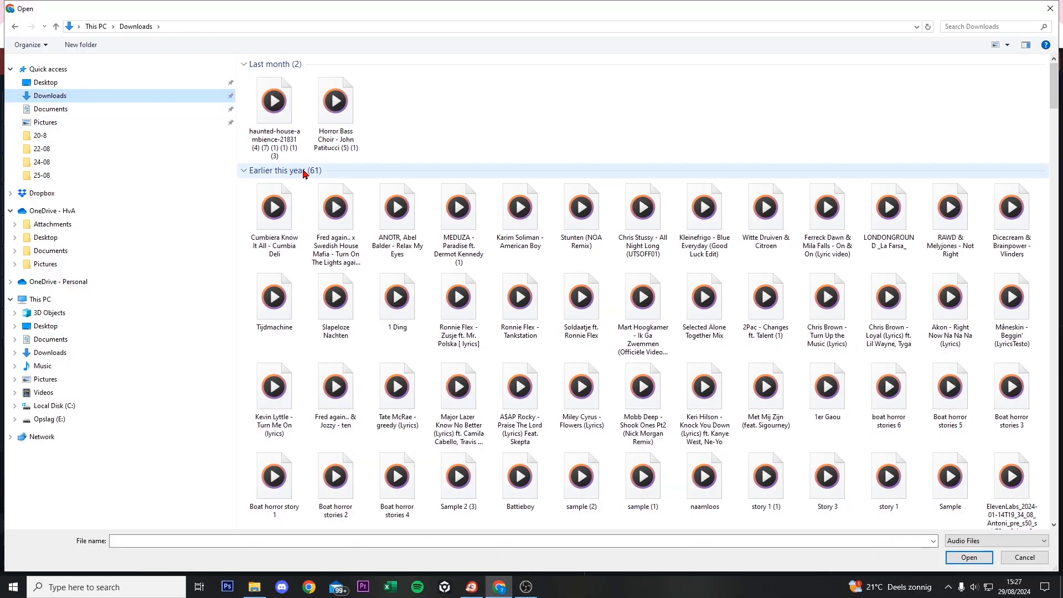
{"action": "scroll", "coordinate": [517, 208], "scroll_direction": "down", "scroll_amount": 15}
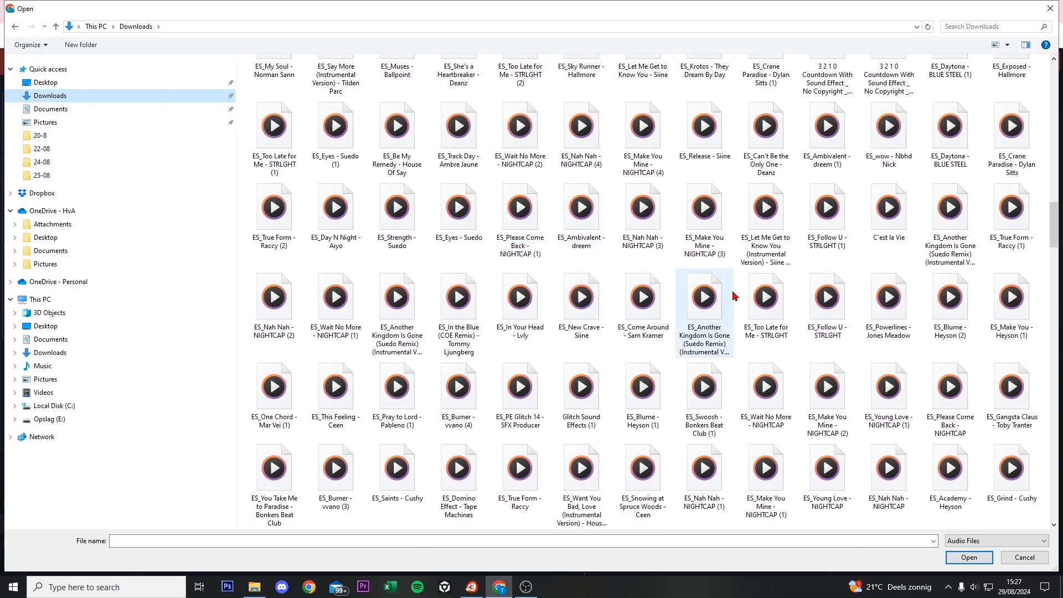
{"action": "double_click", "coordinate": [837, 321]}
{"action": "left_click", "coordinate": [650, 340]}
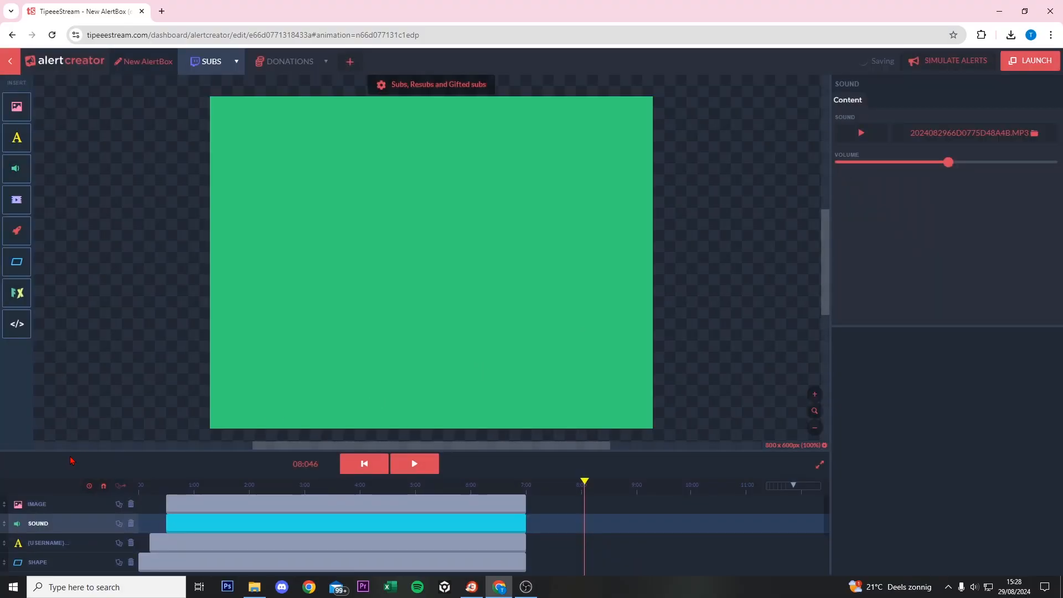
- Rewind, play and pause the subs alert preview to check the beam sprite and new track
{"action": "left_click", "coordinate": [166, 485]}
{"action": "left_click", "coordinate": [850, 143]}
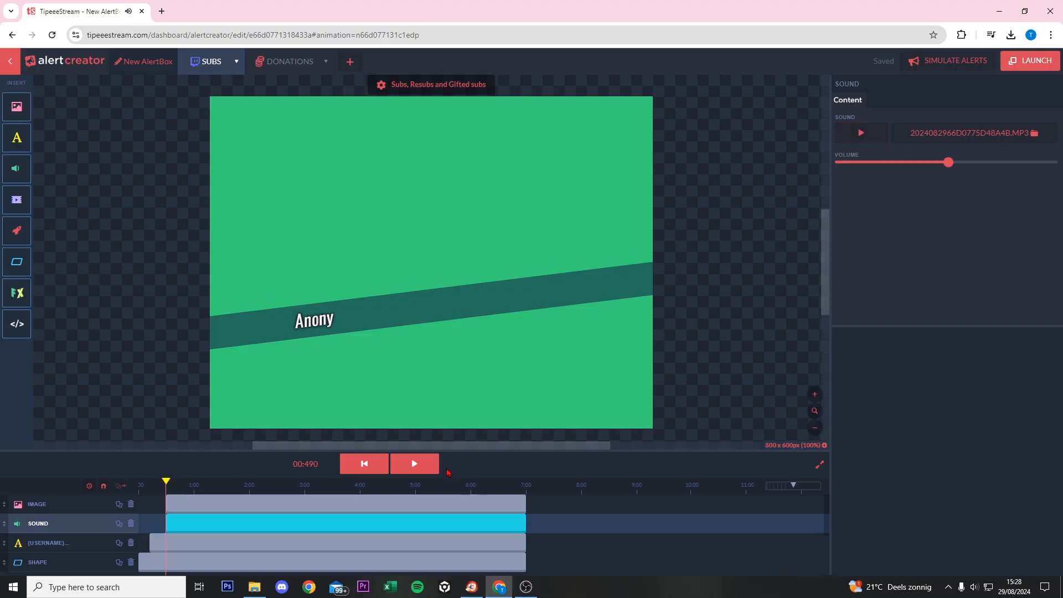
{"action": "left_click", "coordinate": [415, 464]}
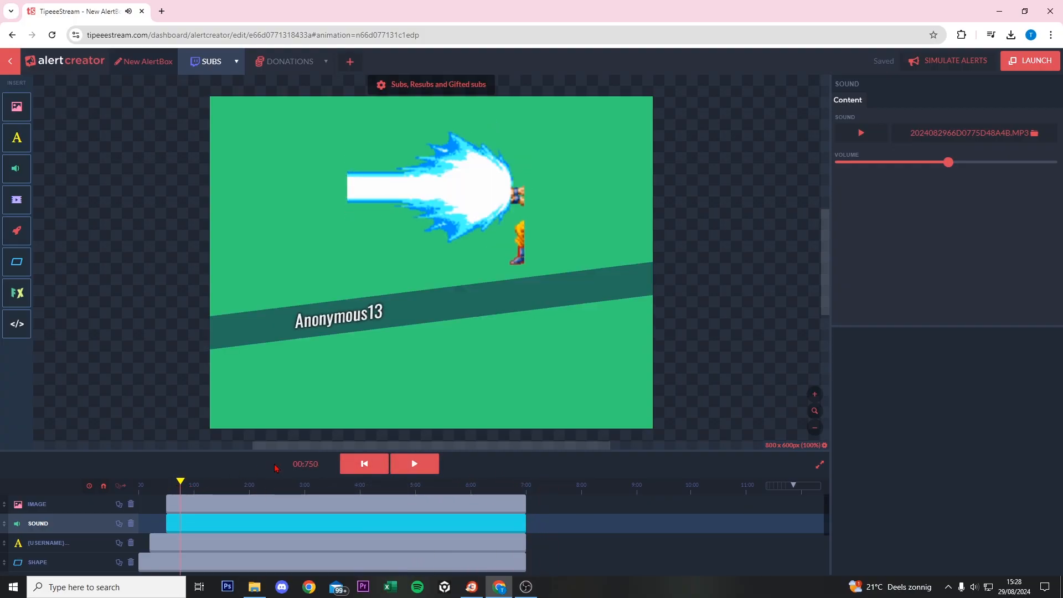
{"action": "left_click", "coordinate": [166, 484]}
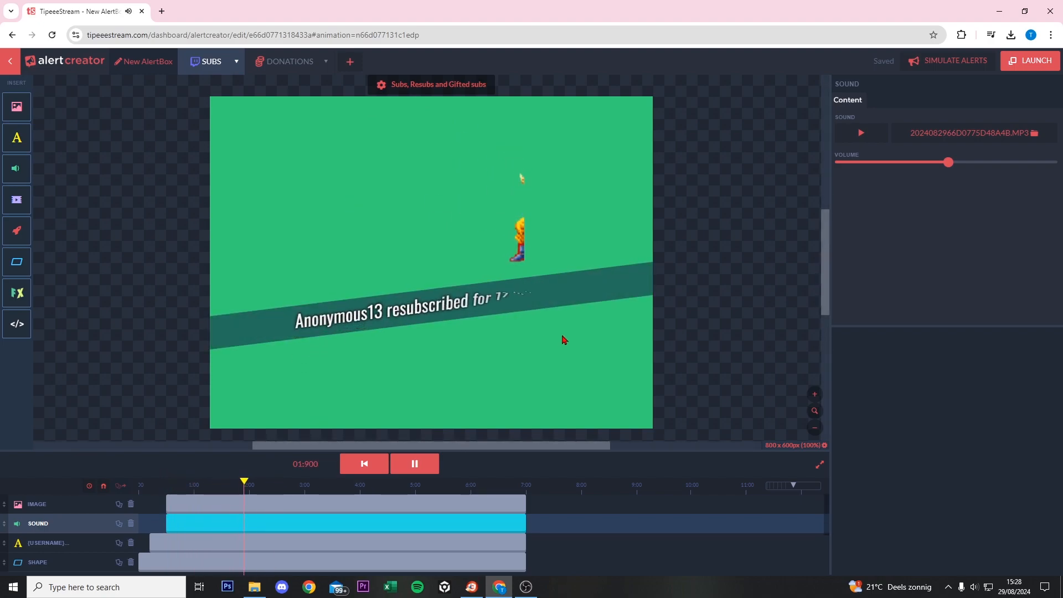
{"action": "left_click", "coordinate": [415, 464]}
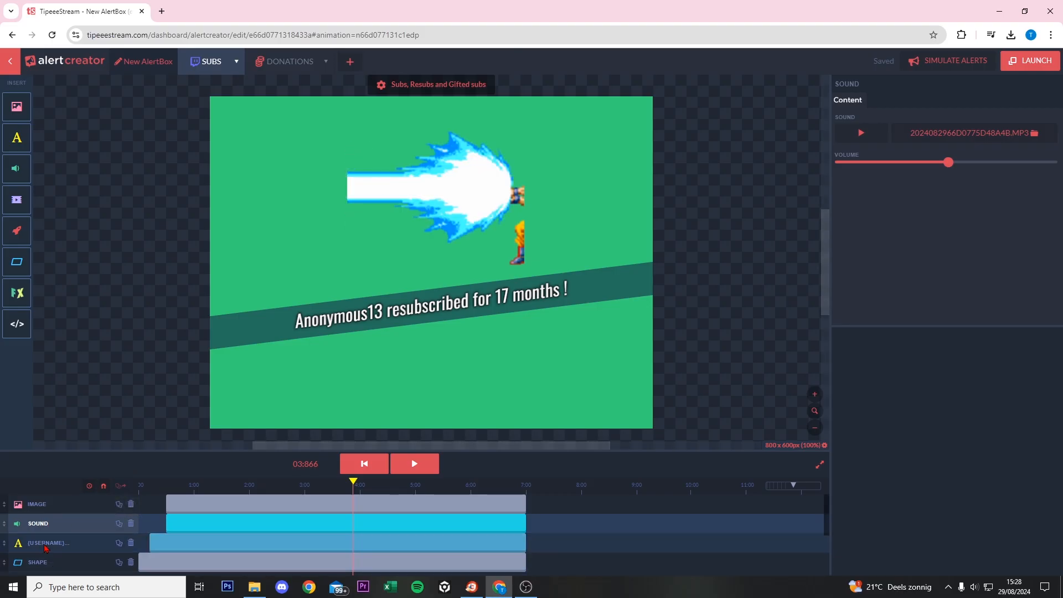
{"action": "left_click", "coordinate": [480, 327]}
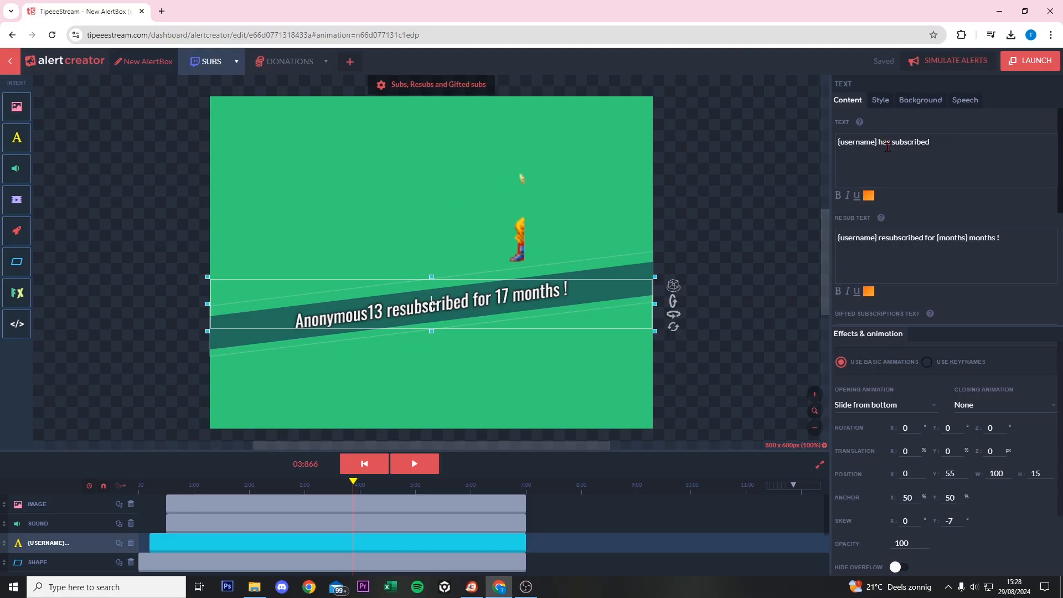
{"action": "left_click", "coordinate": [878, 143]}
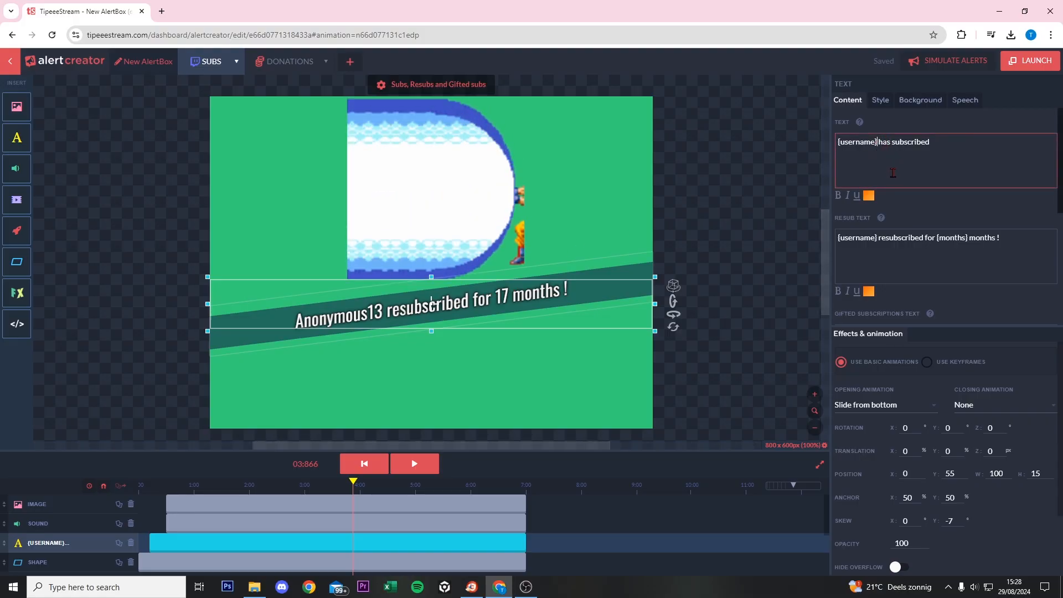
{"action": "left_click", "coordinate": [891, 152]}
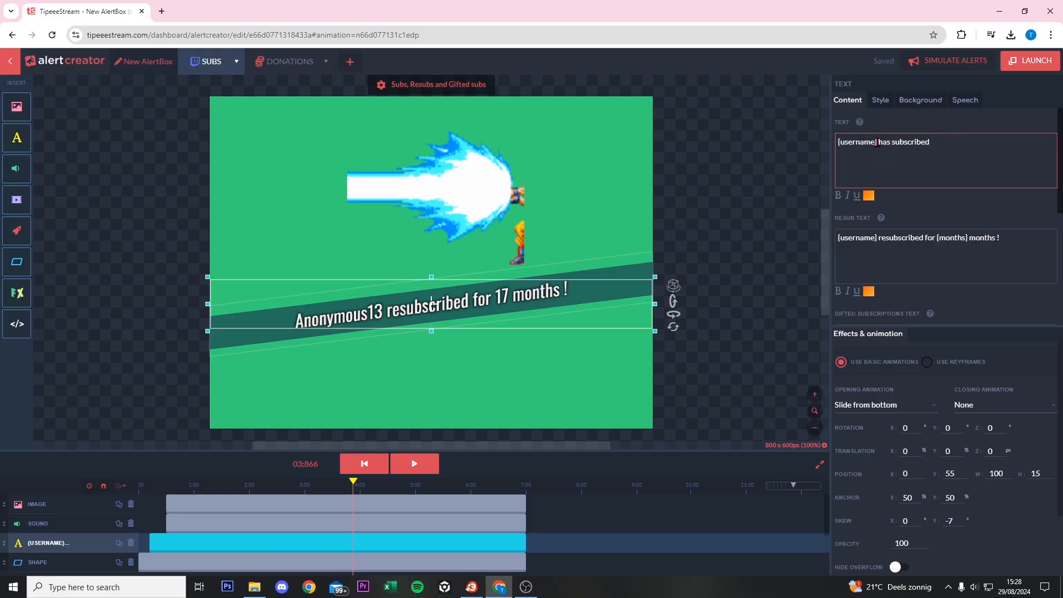
{"action": "left_click_drag", "start_coordinate": [877, 142], "coordinate": [829, 149]}
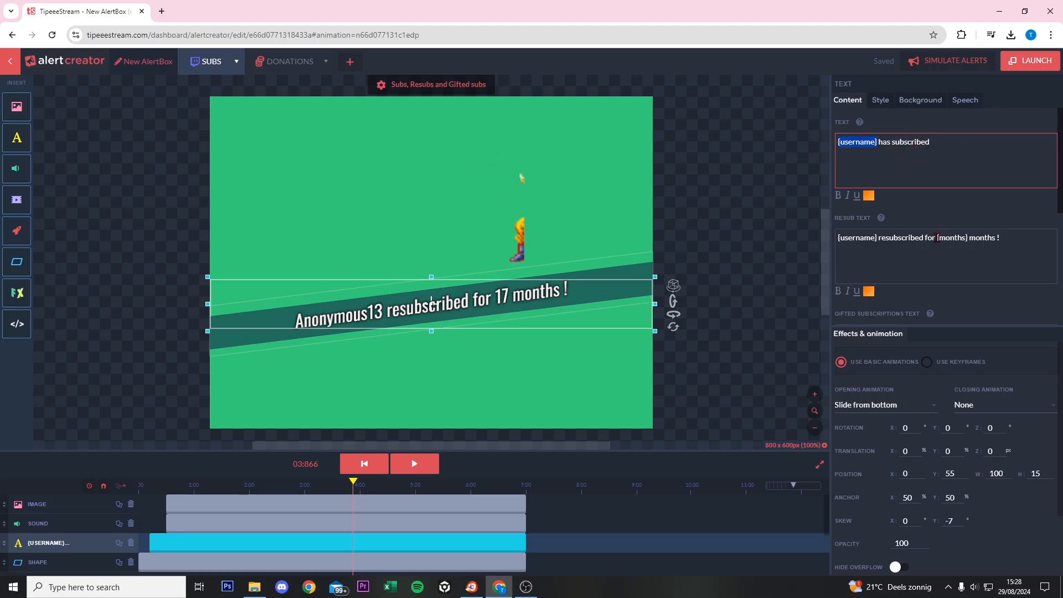
{"action": "left_click", "coordinate": [981, 243]}
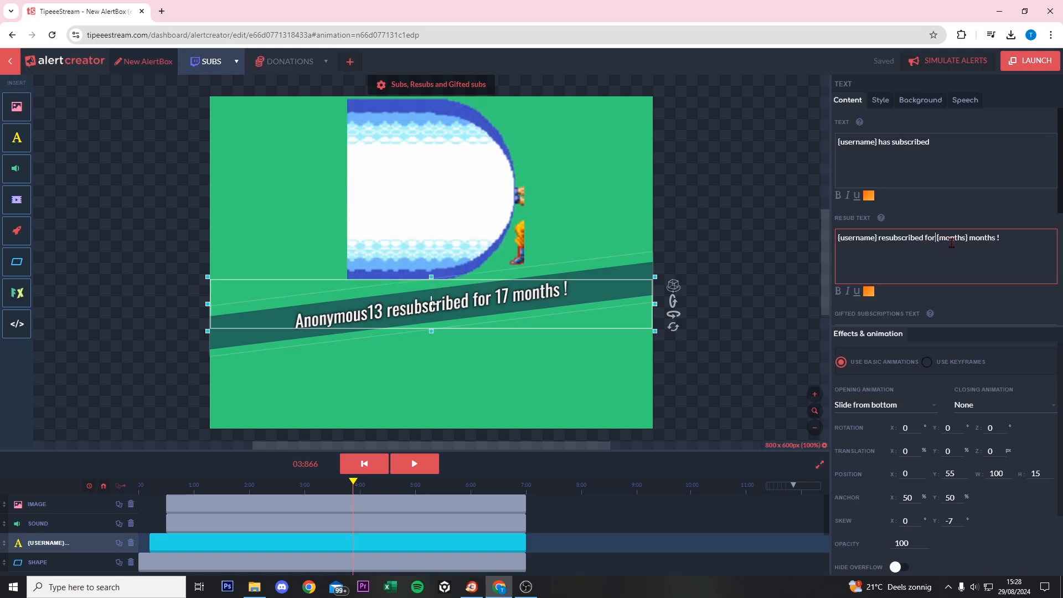
{"action": "key", "text": "BackSpace"}
{"action": "type", "text": "r ym channel"}
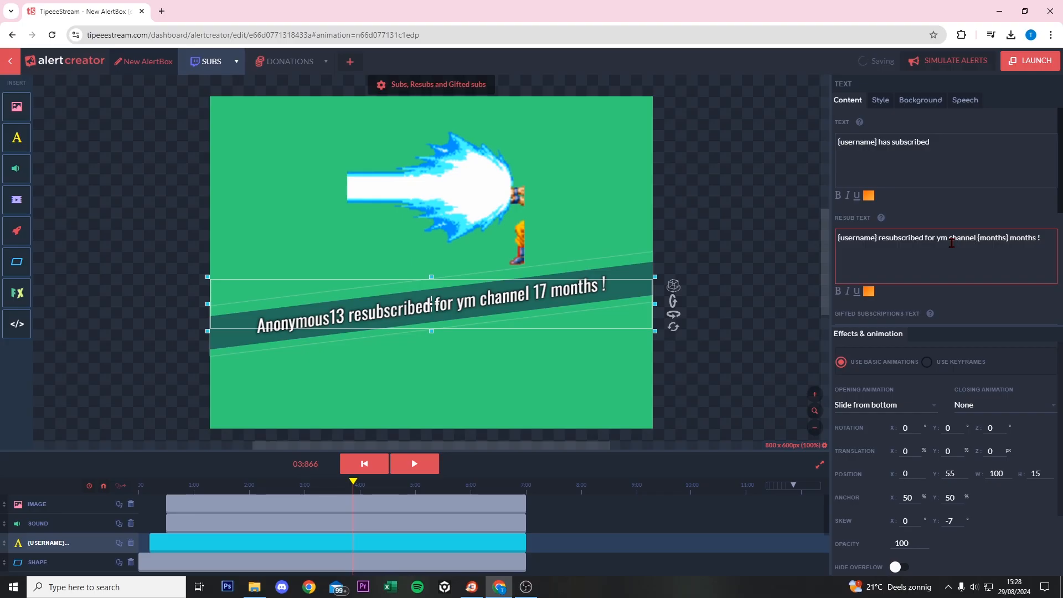
{"action": "key", "text": "BackSpace"}
{"action": "key", "text": "BackSpace"}
{"action": "key", "text": "BackSpace"}
{"action": "key", "text": "BackSpace"}
{"action": "key", "text": "BackSpace"}
{"action": "key", "text": "BackSpace"}
{"action": "key", "text": "BackSpace"}
{"action": "key", "text": "BackSpace"}
{"action": "key", "text": "BackSpace"}
{"action": "key", "text": "BackSpace"}
{"action": "key", "text": "BackSpace"}
{"action": "key", "text": "BackSpace"}
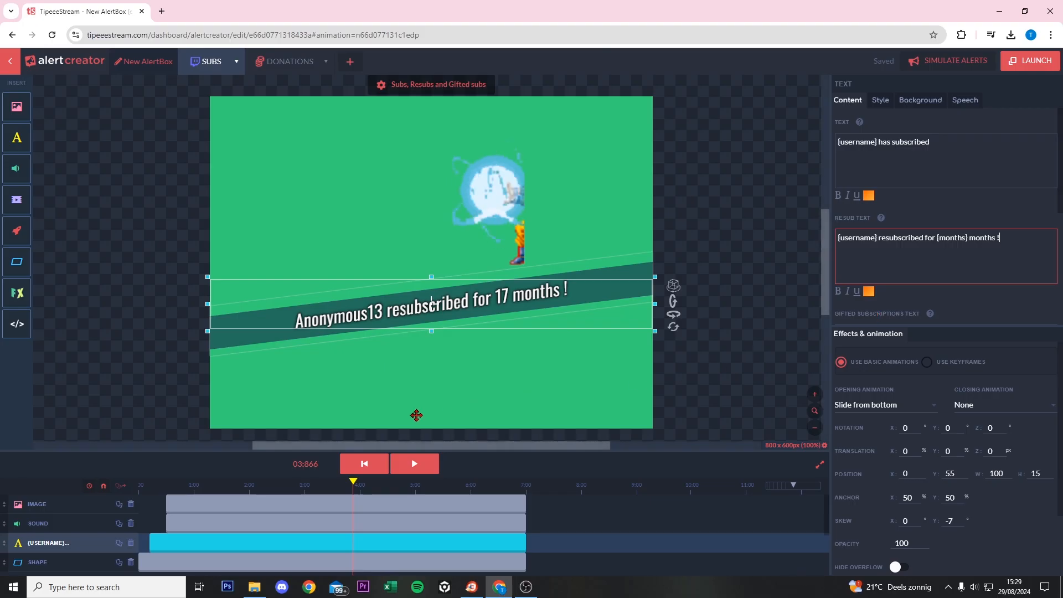
{"action": "scroll", "coordinate": [210, 552], "scroll_direction": "down", "scroll_amount": 2}
{"action": "scroll", "coordinate": [216, 550], "scroll_direction": "up", "scroll_amount": 2}
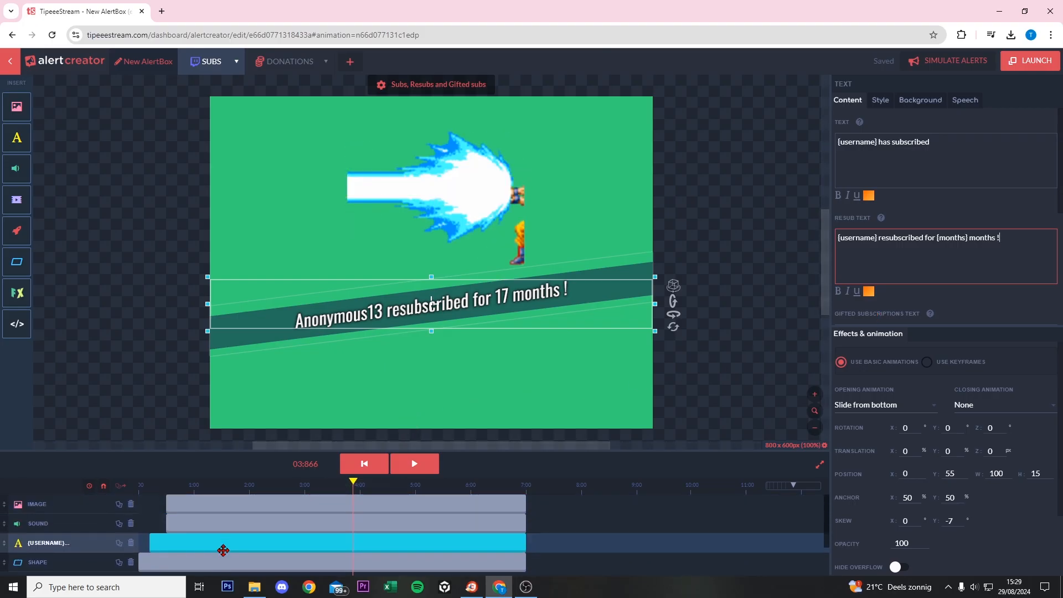
{"action": "left_click", "coordinate": [221, 562]}
{"action": "left_click", "coordinate": [262, 548]}
{"action": "left_click", "coordinate": [290, 520]}
{"action": "left_click", "coordinate": [294, 505]}
{"action": "left_click", "coordinate": [289, 524]}
{"action": "left_click", "coordinate": [286, 536]}
{"action": "left_click", "coordinate": [281, 553]}
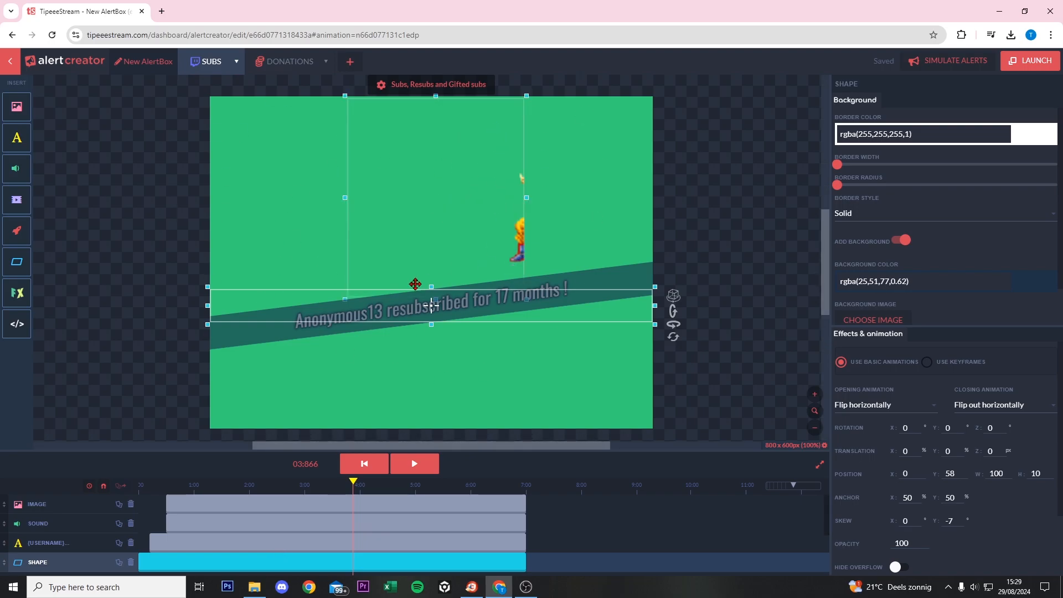
{"action": "left_click", "coordinate": [701, 234]}
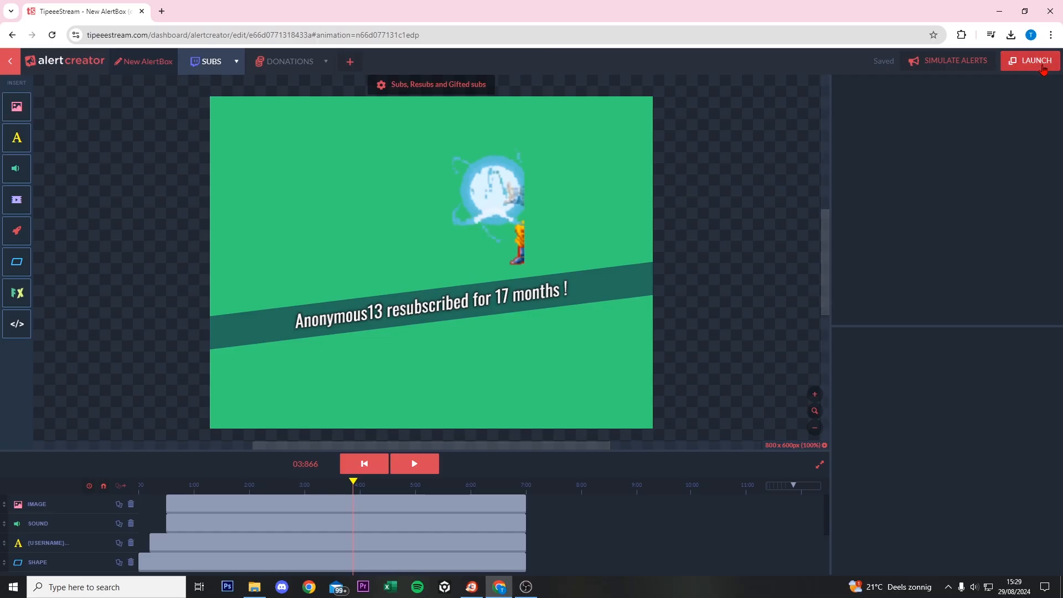
- Copy the alert box's widget URL from LAUNCH and maximize OBS Studio
{"action": "left_click", "coordinate": [1041, 65]}
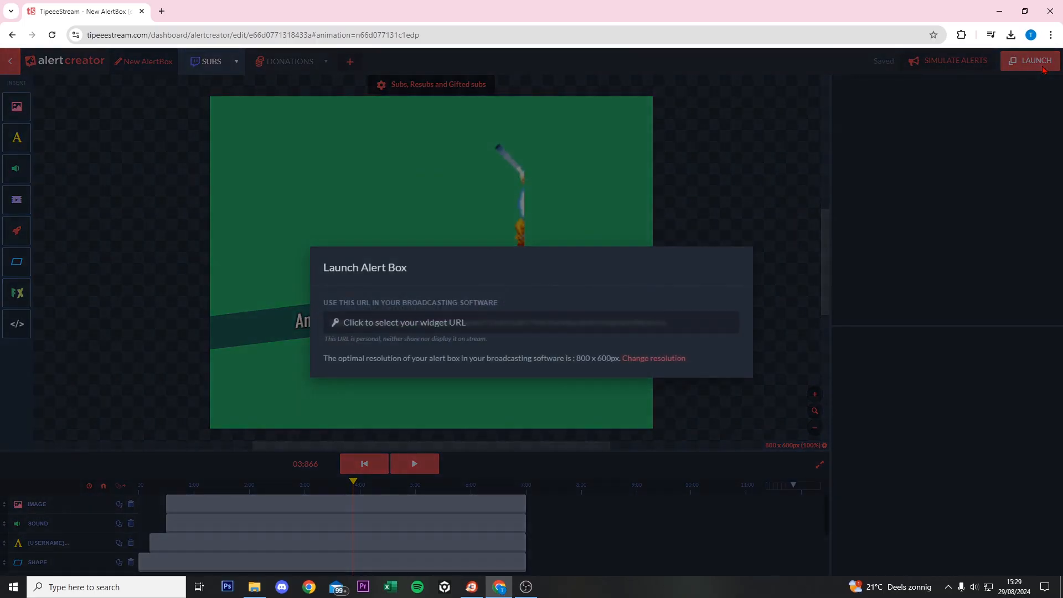
{"action": "left_click", "coordinate": [443, 326]}
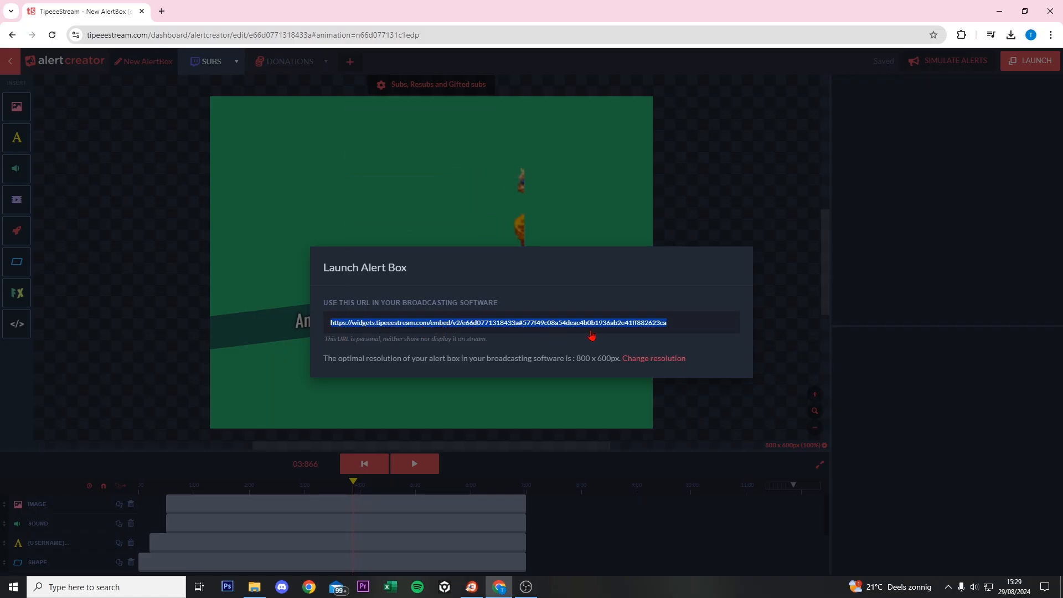
{"action": "key", "text": "alt+Tab"}
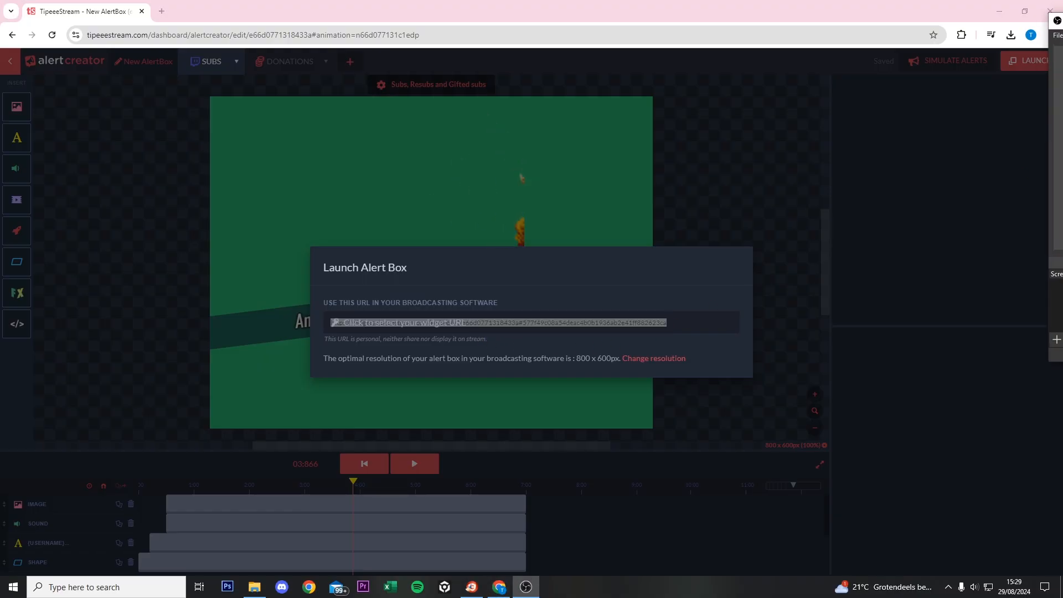
{"action": "left_click_drag", "start_coordinate": [779, 118], "coordinate": [570, 2]}
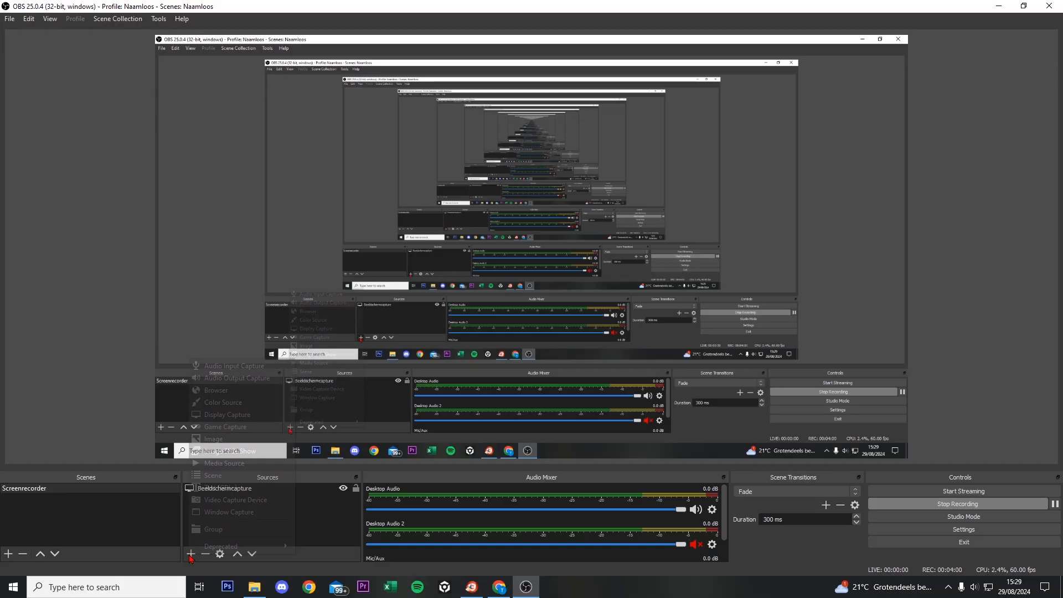
- Add a Browser source in OBS named 'donation'
{"action": "left_click", "coordinate": [190, 553]}
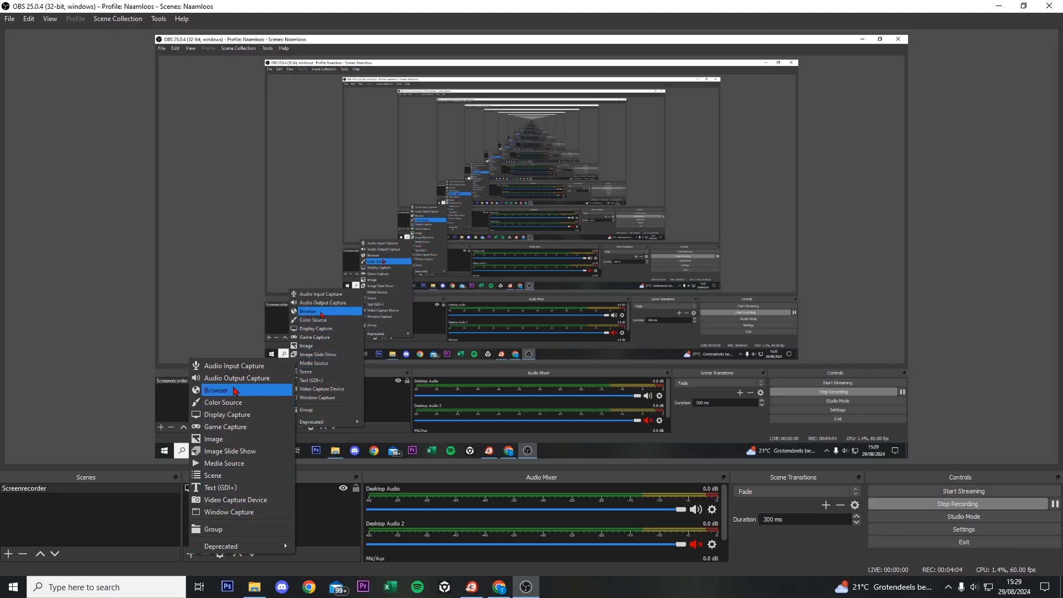
{"action": "left_click", "coordinate": [215, 389]}
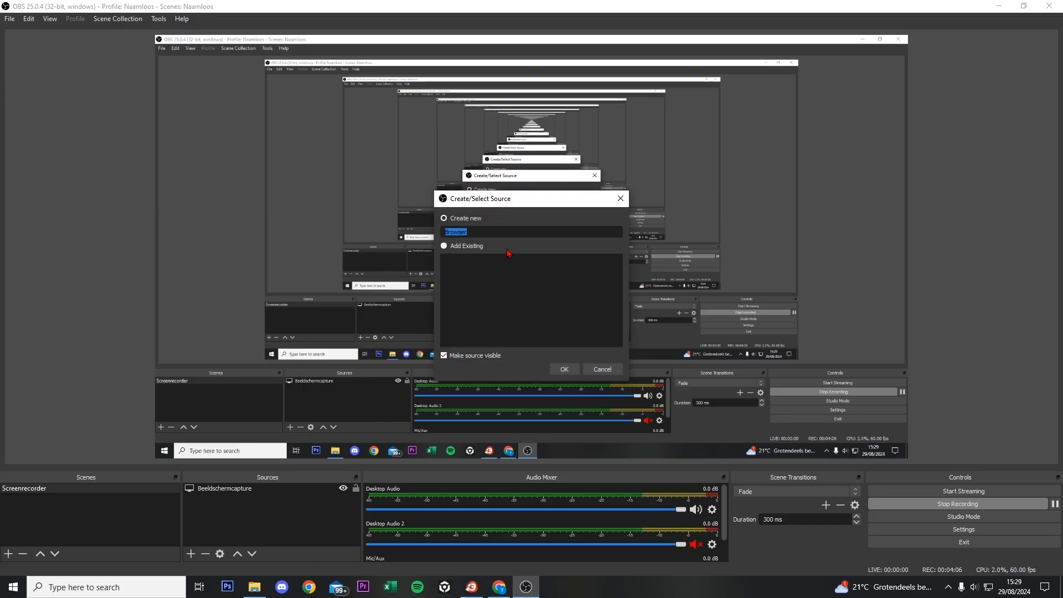
{"action": "double_click", "coordinate": [472, 229]}
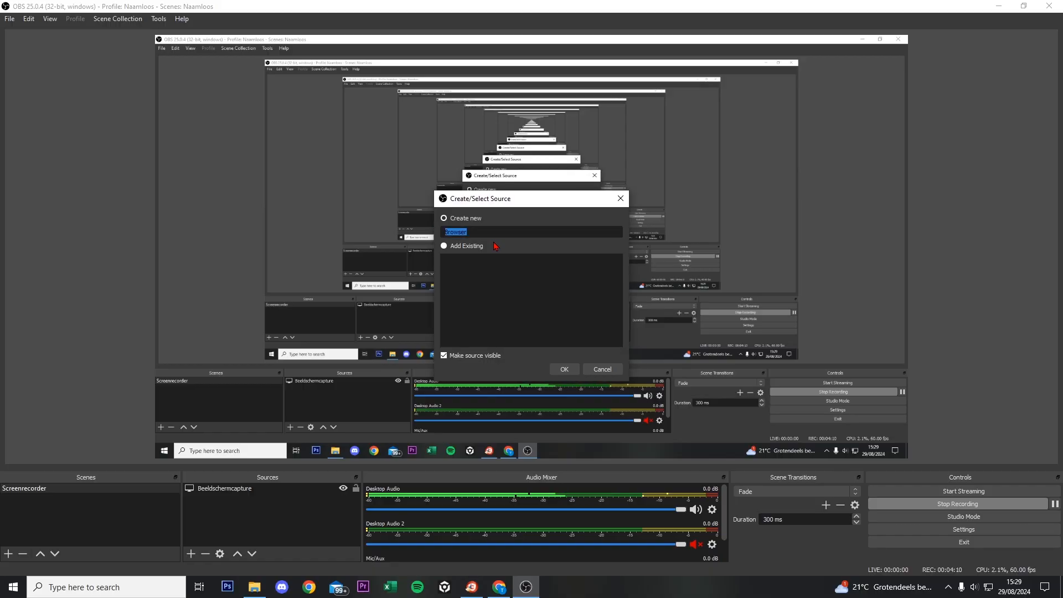
{"action": "type", "text": "donations"}
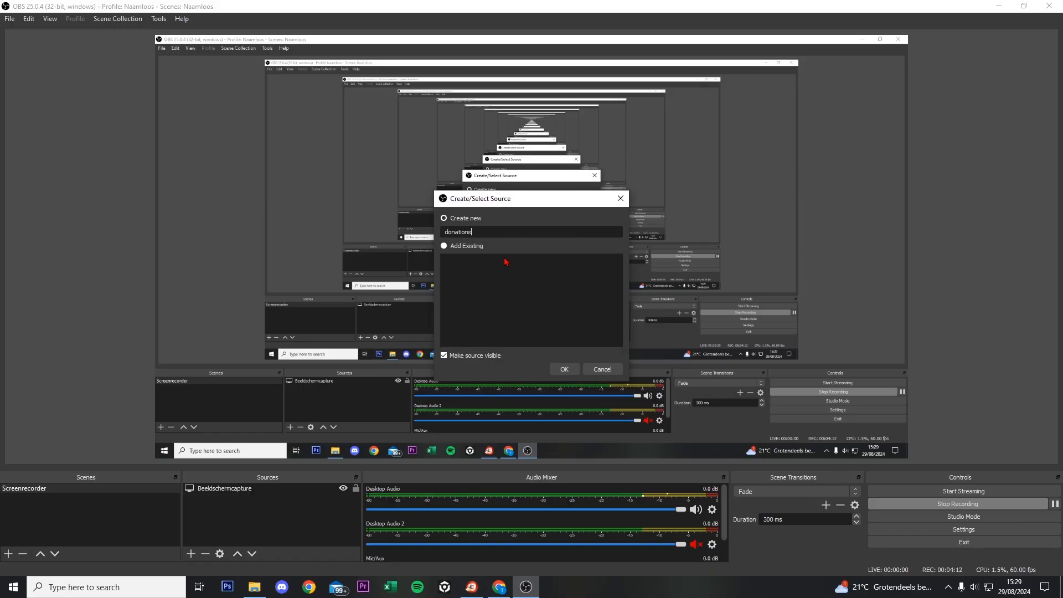
{"action": "left_click", "coordinate": [564, 368]}
- Paste the TipeeeStream widget URL as its URL and position the source in the preview
{"action": "left_click_drag", "start_coordinate": [509, 336], "coordinate": [381, 338]}
{"action": "left_click", "coordinate": [666, 443]}
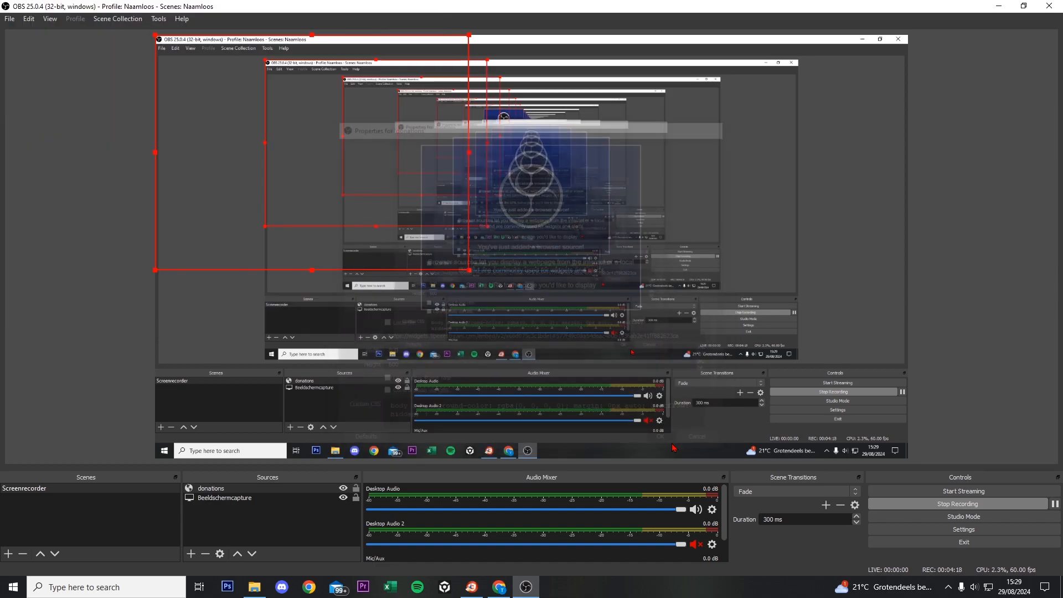
{"action": "left_click_drag", "start_coordinate": [563, 272], "coordinate": [602, 254]}
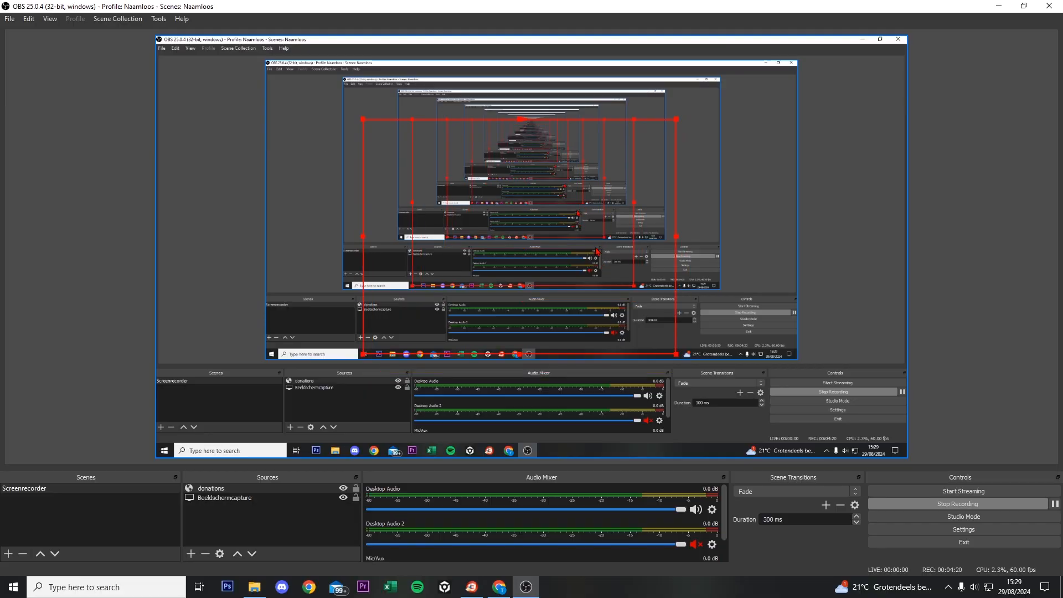
{"action": "left_click_drag", "start_coordinate": [605, 7], "coordinate": [1062, 138]}
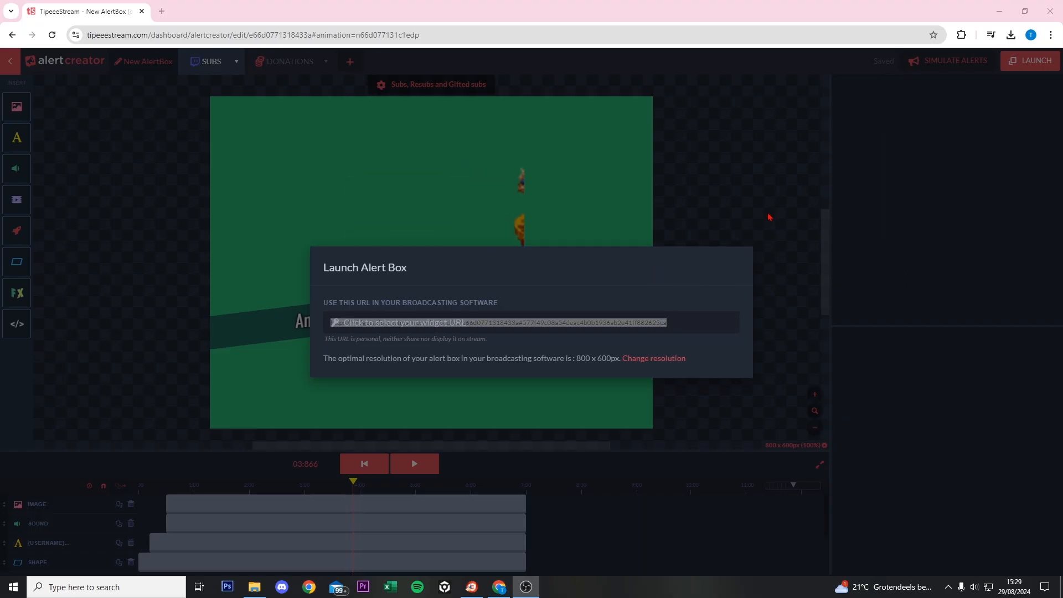
- Simulate a Twitch New subs (4.99) alert and watch it appear in the OBS preview
{"action": "left_click", "coordinate": [776, 237]}
{"action": "left_click_drag", "start_coordinate": [1058, 147], "coordinate": [777, 242]}
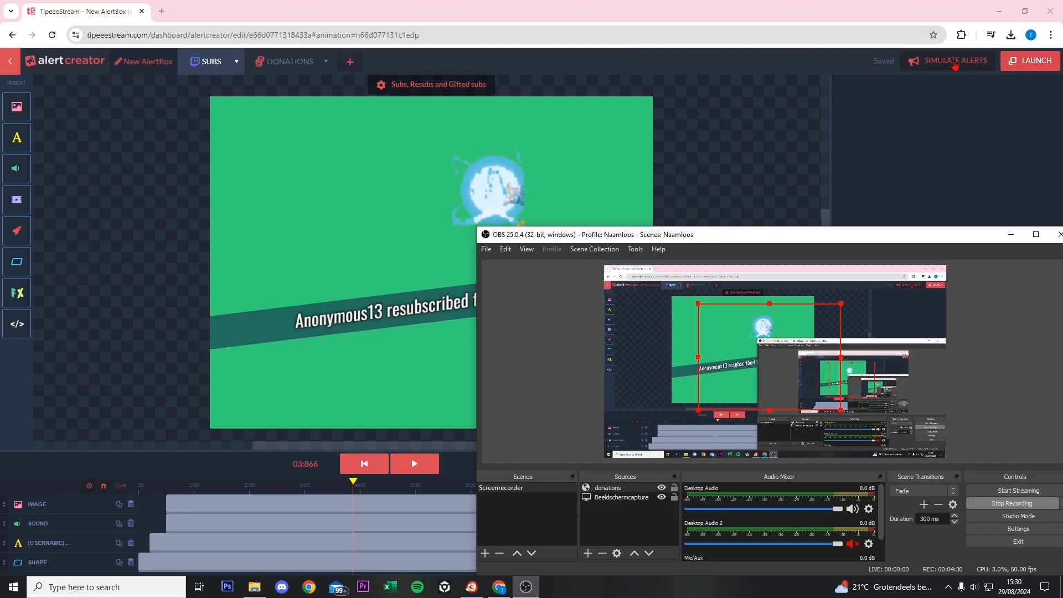
{"action": "left_click", "coordinate": [947, 60]}
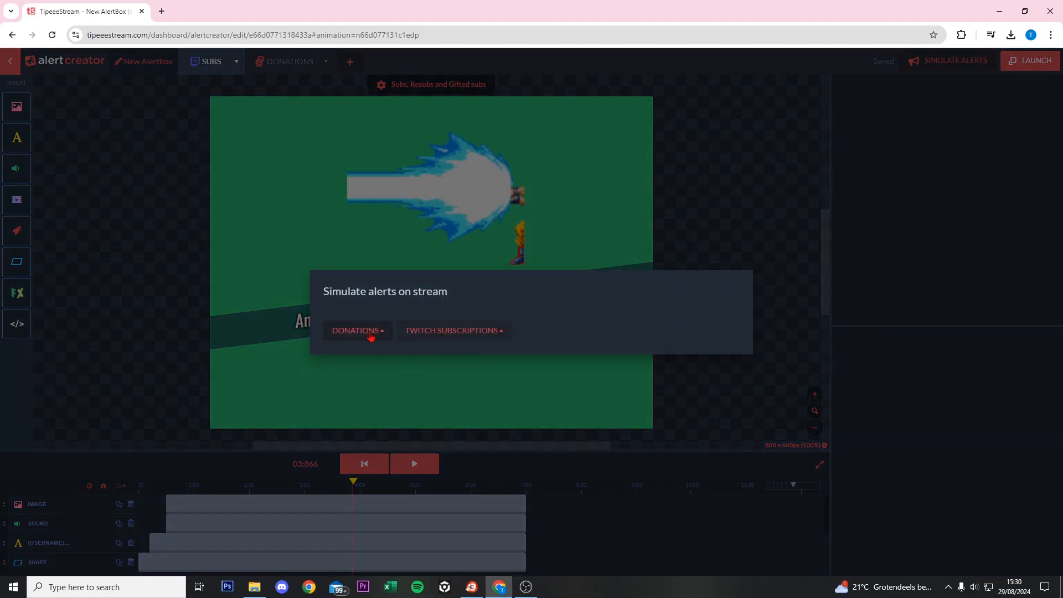
{"action": "left_click", "coordinate": [441, 338]}
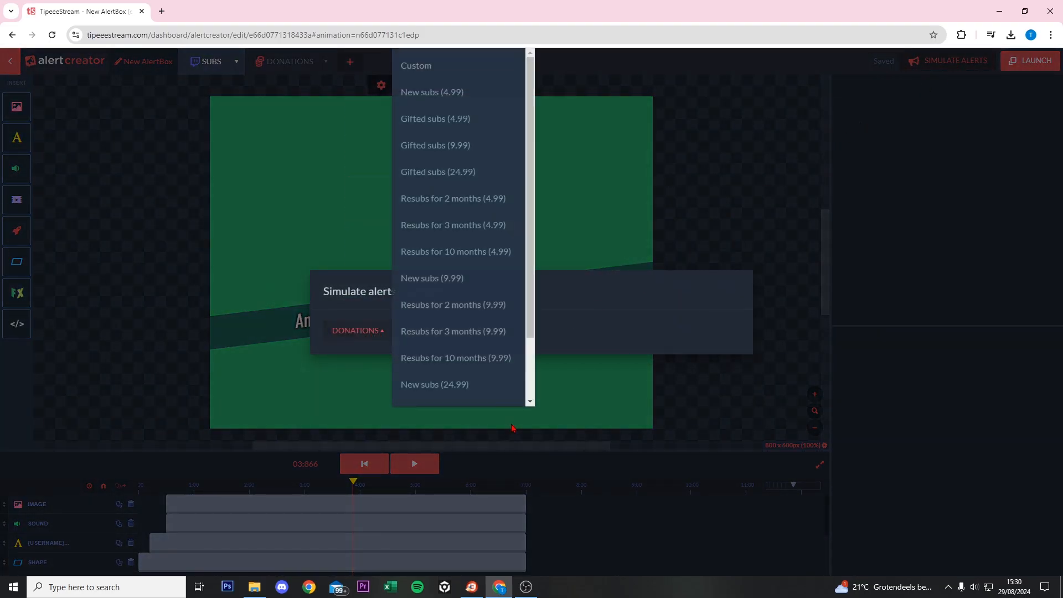
{"action": "left_click", "coordinate": [457, 101]}
{"action": "key", "text": "alt+Tab"}
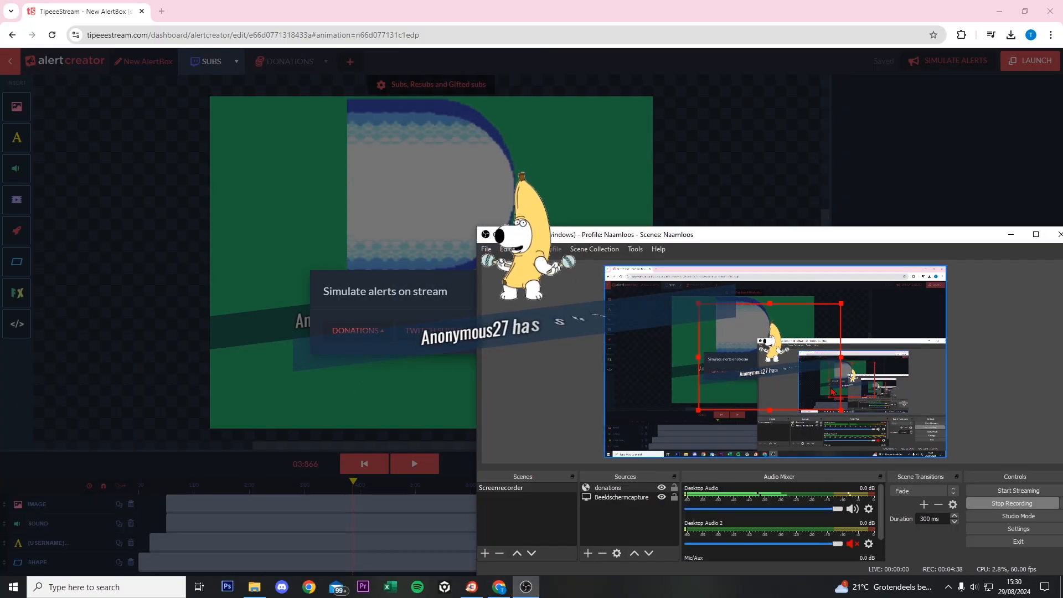
{"action": "left_click_drag", "start_coordinate": [676, 227], "coordinate": [676, 127]}
{"action": "left_click_drag", "start_coordinate": [823, 141], "coordinate": [1062, 177]}
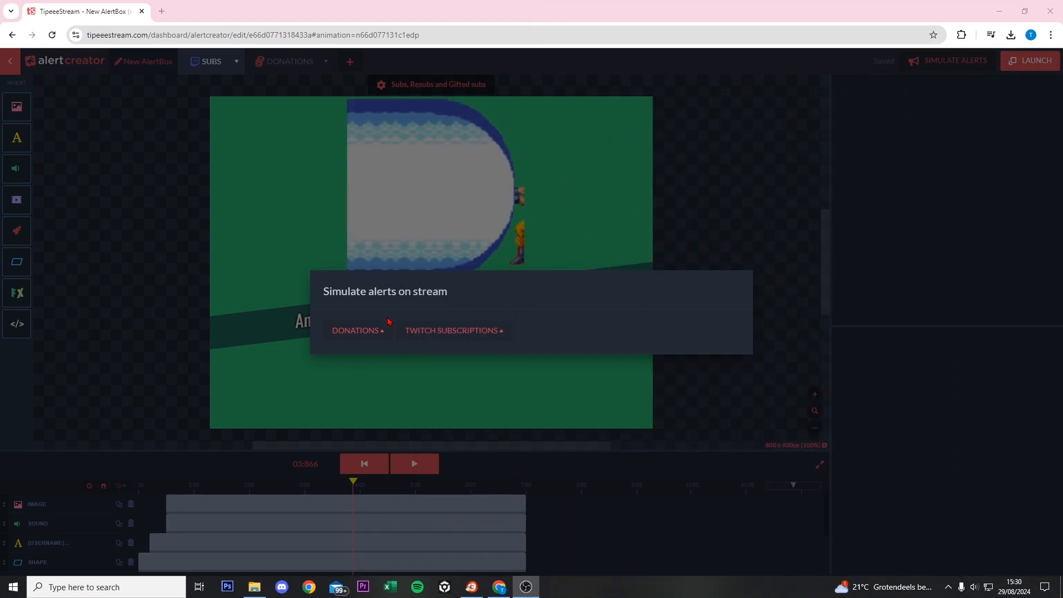
{"action": "left_click", "coordinate": [463, 210]}
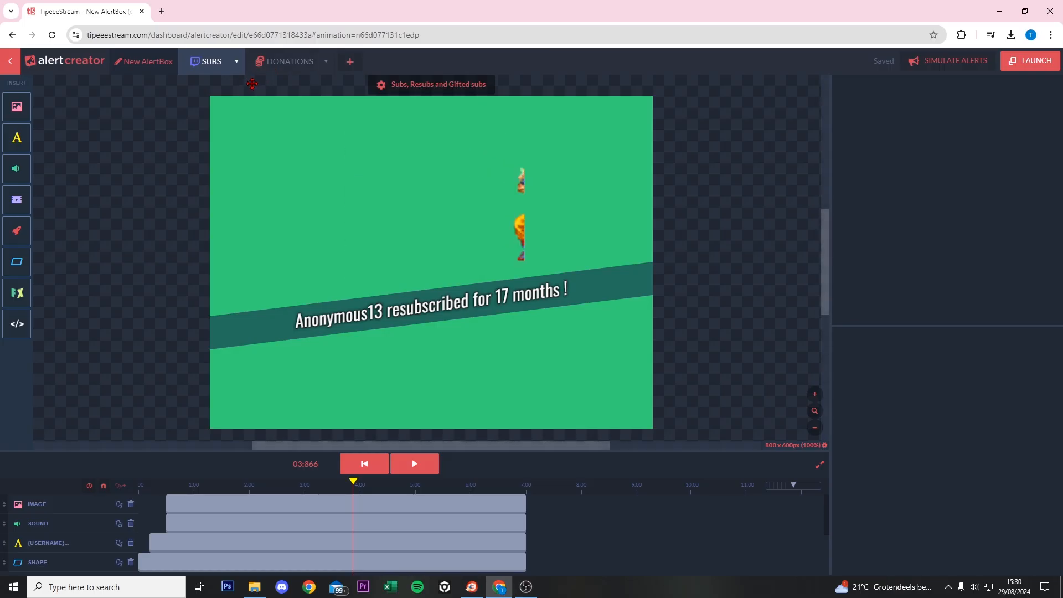
- Go to the Payment methods settings and toggle on card payment donations
{"action": "left_click", "coordinate": [14, 65]}
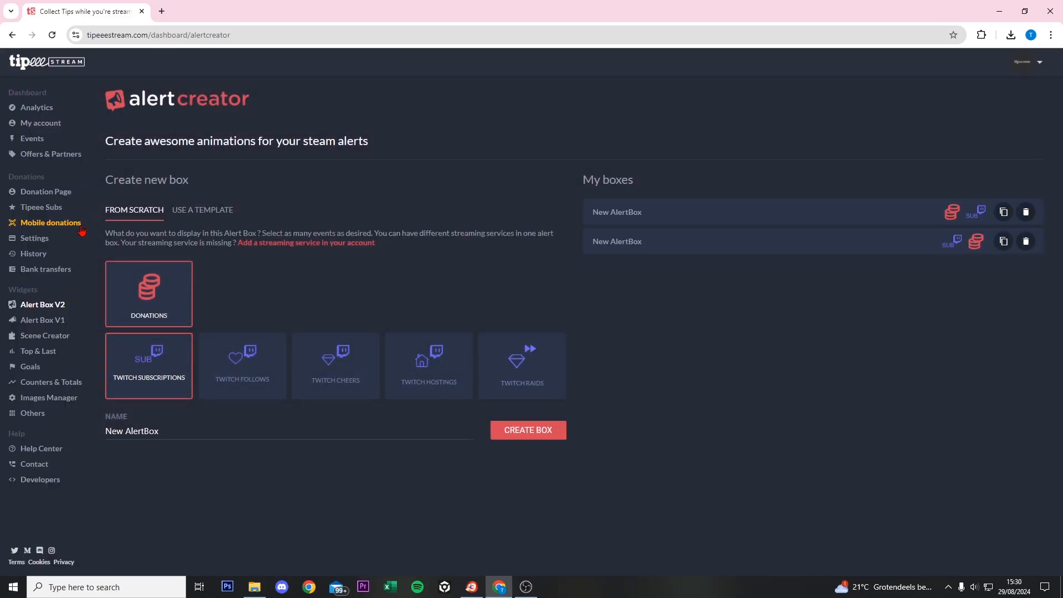
{"action": "left_click", "coordinate": [40, 239]}
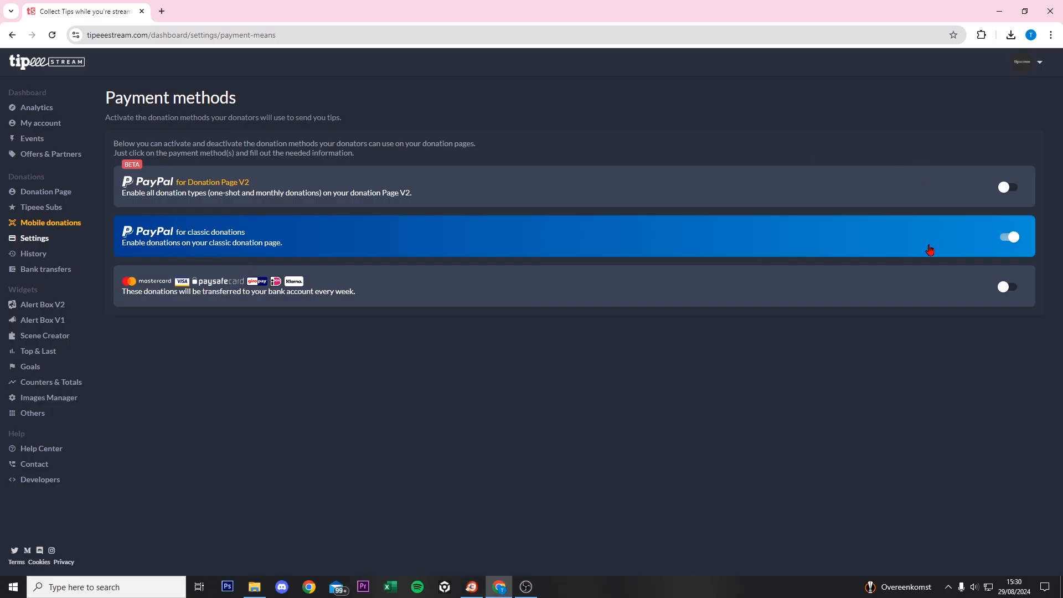
{"action": "left_click", "coordinate": [1016, 289]}
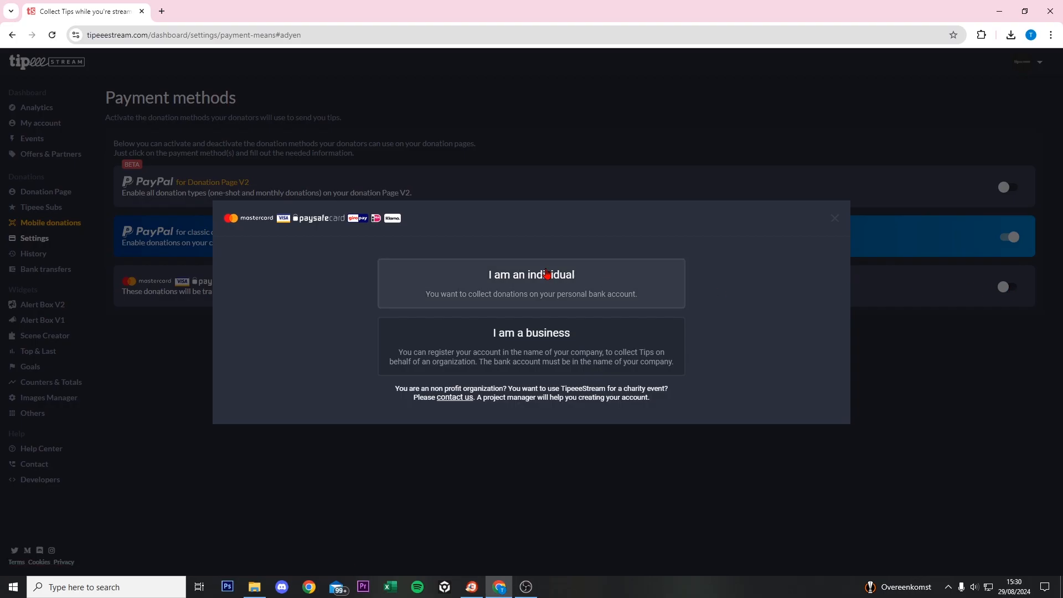
- Choose 'I am a business', look through the business form, then close it
{"action": "left_click", "coordinate": [549, 356]}
{"action": "scroll", "coordinate": [360, 293], "scroll_direction": "down", "scroll_amount": 3}
{"action": "scroll", "coordinate": [680, 242], "scroll_direction": "up", "scroll_amount": 3}
{"action": "scroll", "coordinate": [618, 297], "scroll_direction": "down", "scroll_amount": 2}
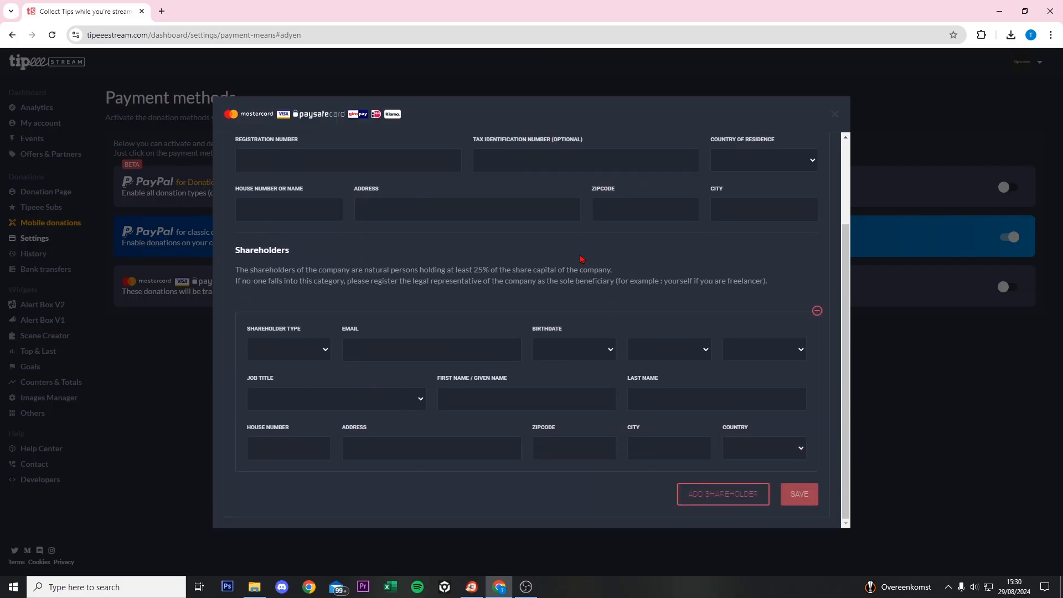
{"action": "scroll", "coordinate": [569, 263], "scroll_direction": "up", "scroll_amount": 1}
{"action": "scroll", "coordinate": [705, 244], "scroll_direction": "down", "scroll_amount": 1}
{"action": "scroll", "coordinate": [542, 273], "scroll_direction": "up", "scroll_amount": 1}
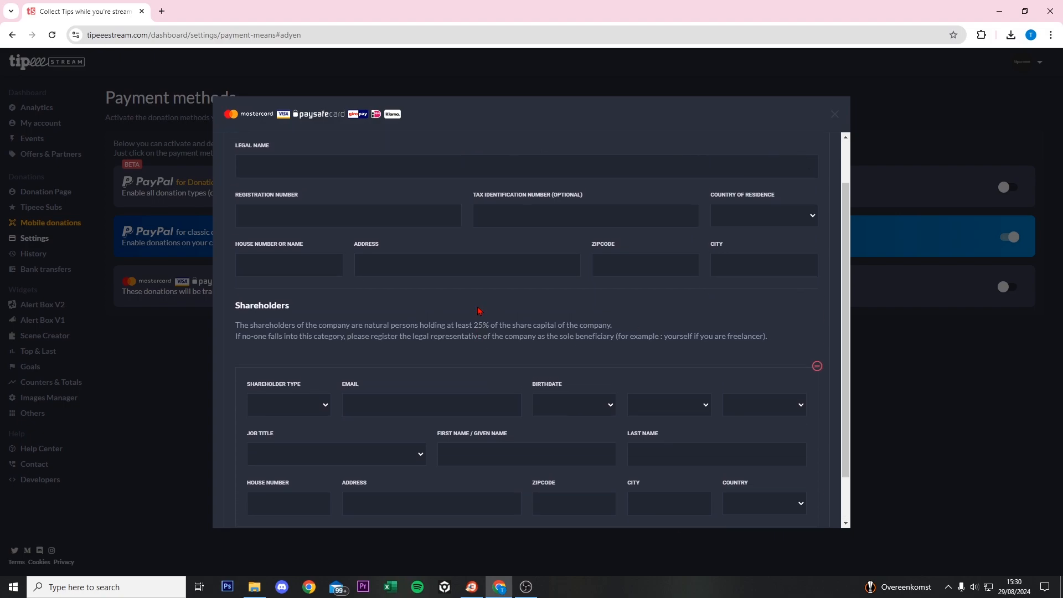
{"action": "scroll", "coordinate": [402, 331], "scroll_direction": "up", "scroll_amount": 1}
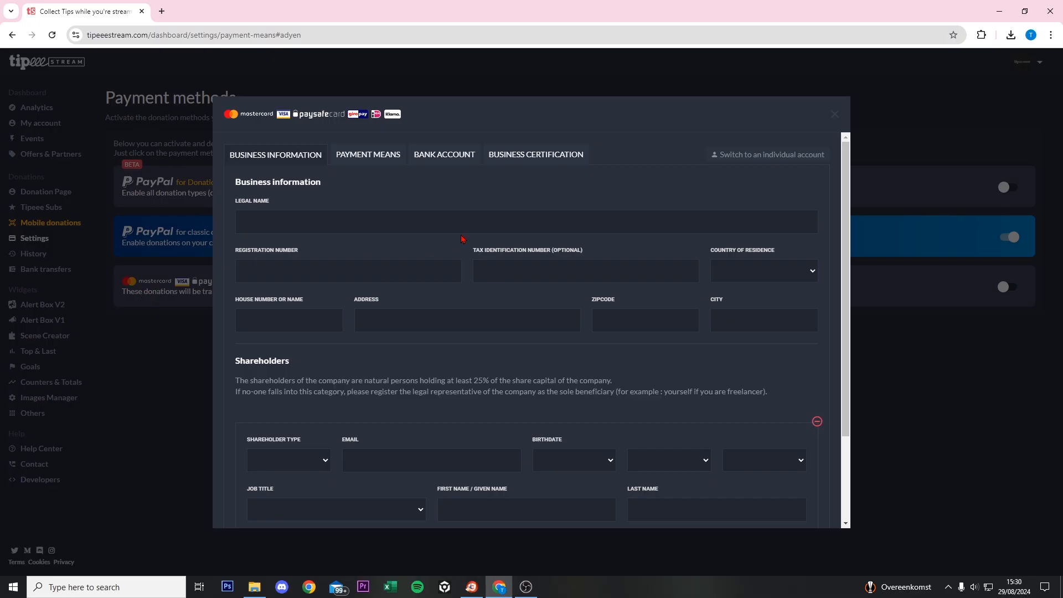
{"action": "left_click", "coordinate": [832, 114]}
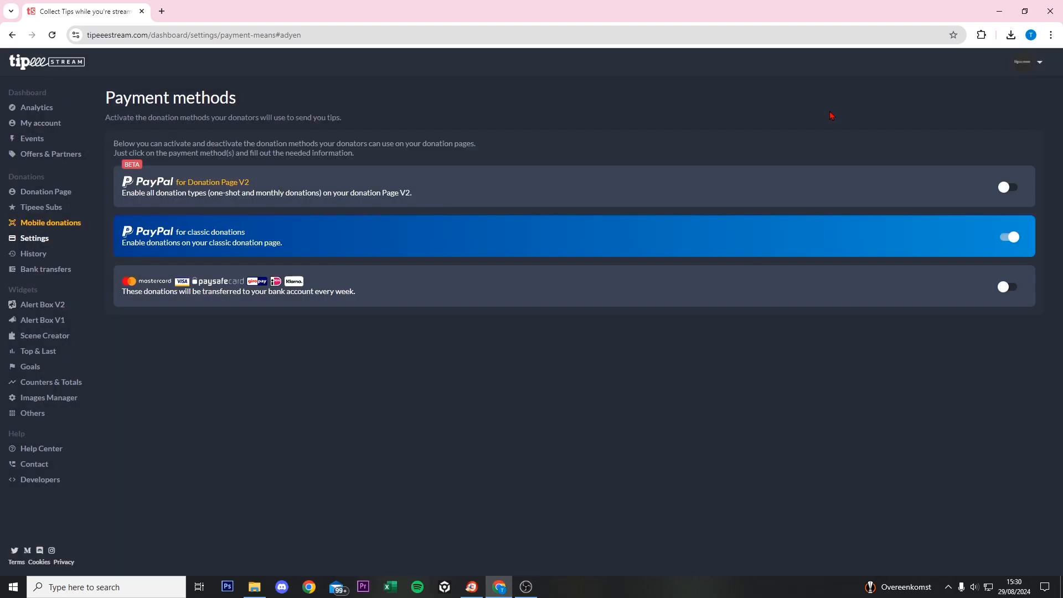